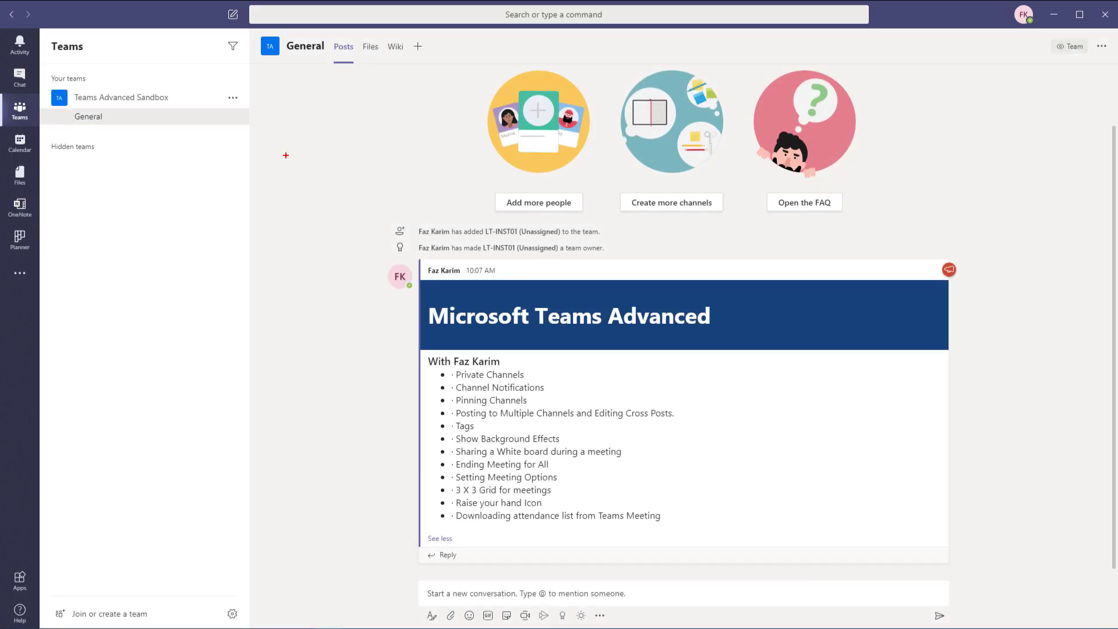
Step: Drag across the Teams window and enter the text 'team site' and 'channel'
drag(38, 85, 250, 135)
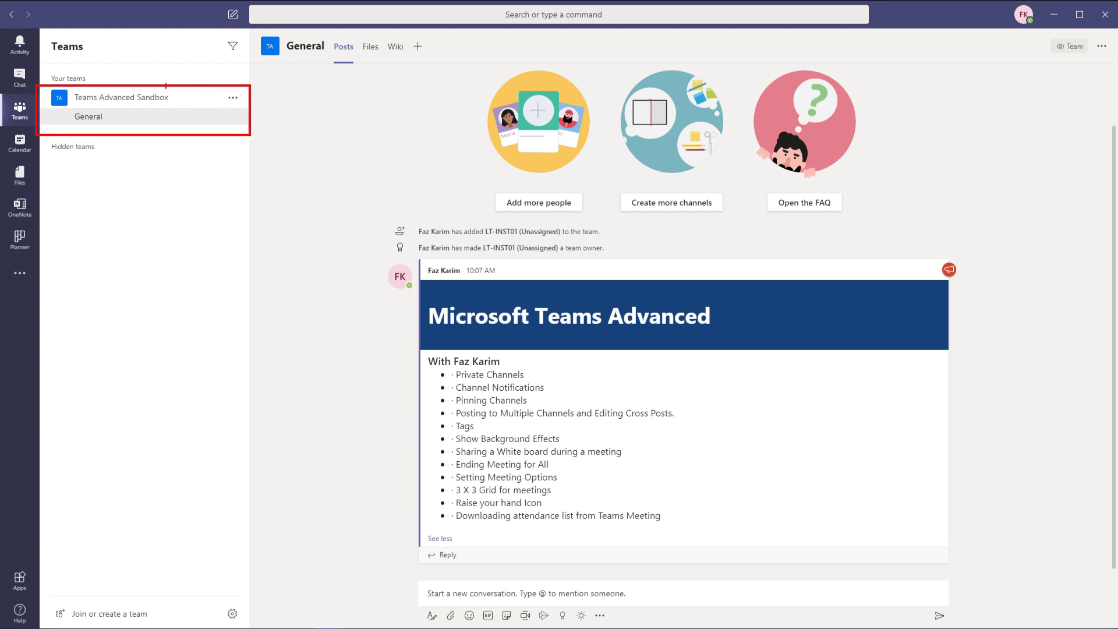
drag(167, 90, 298, 89)
text(team site)
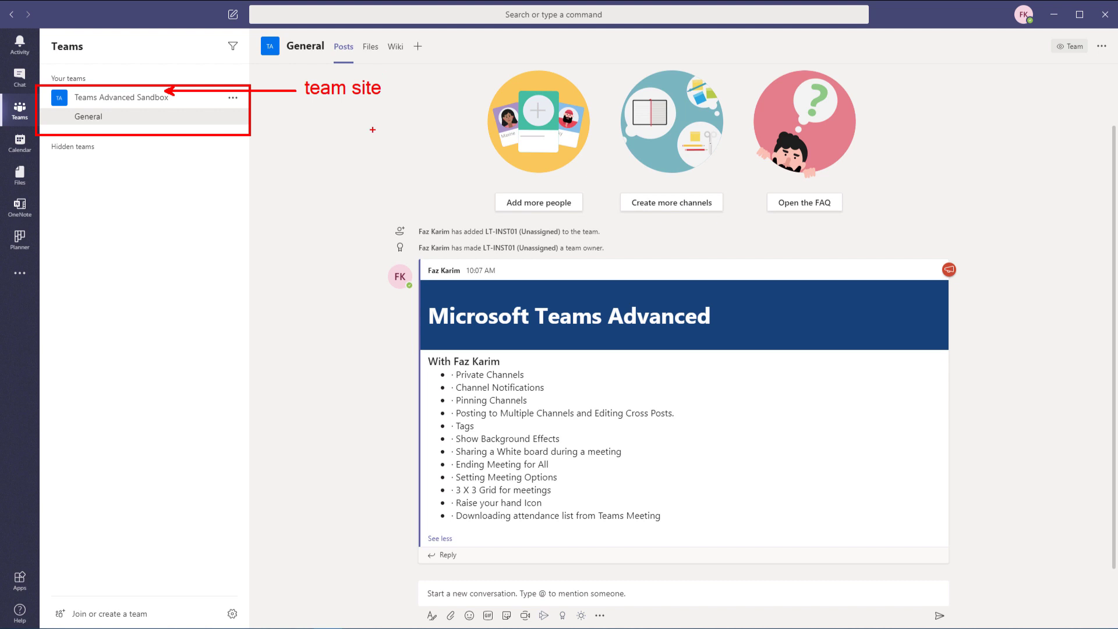
drag(303, 99, 348, 95)
mouse_move(249, 120)
mouse_down()
mouse_move(301, 120)
mouse_move(311, 137)
mouse_up()
text(channel)
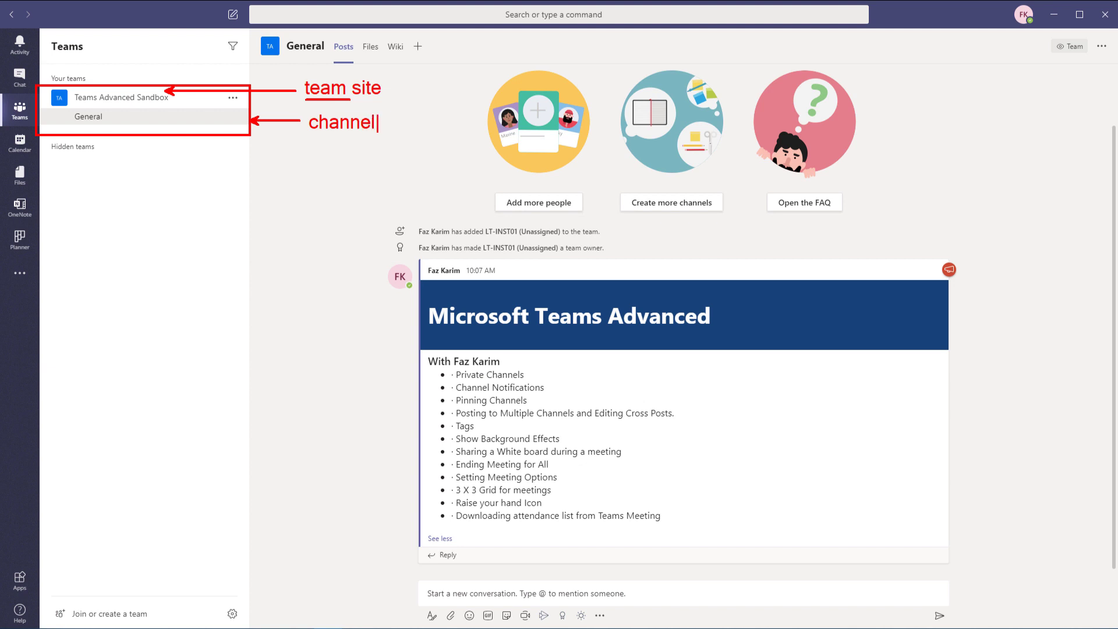
key(Escape)
drag(345, 61, 390, 75)
mouse_move(408, 38)
mouse_down()
mouse_move(429, 60)
mouse_move(473, 52)
mouse_up()
key(Escape)
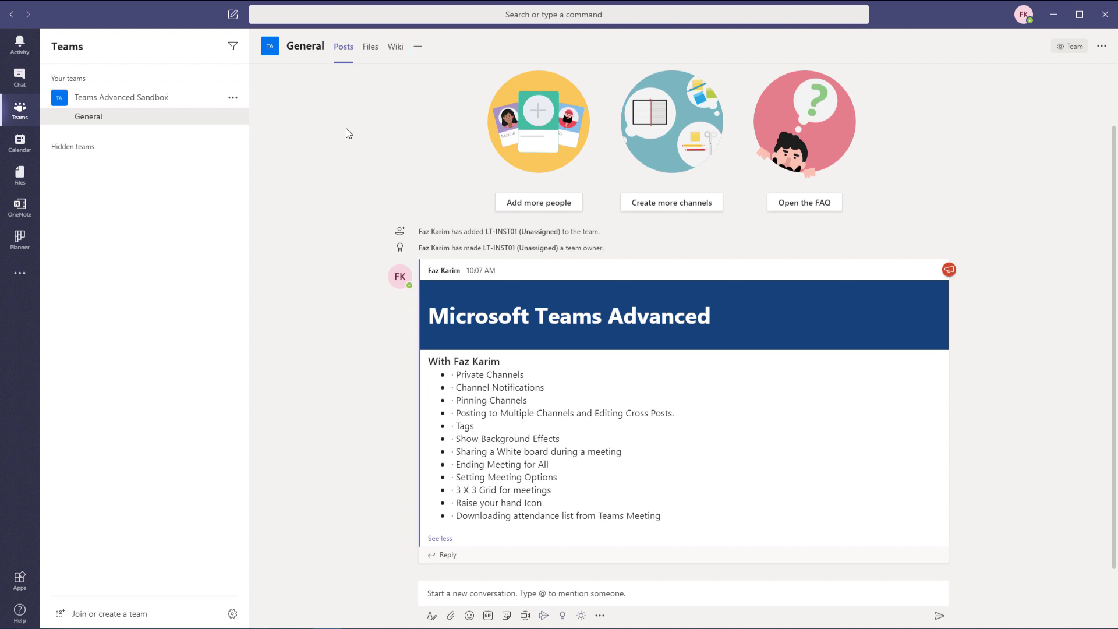
Step: Add channel Project X, described 'Project X files, and conversations', shown automatically to everyone
click(233, 100)
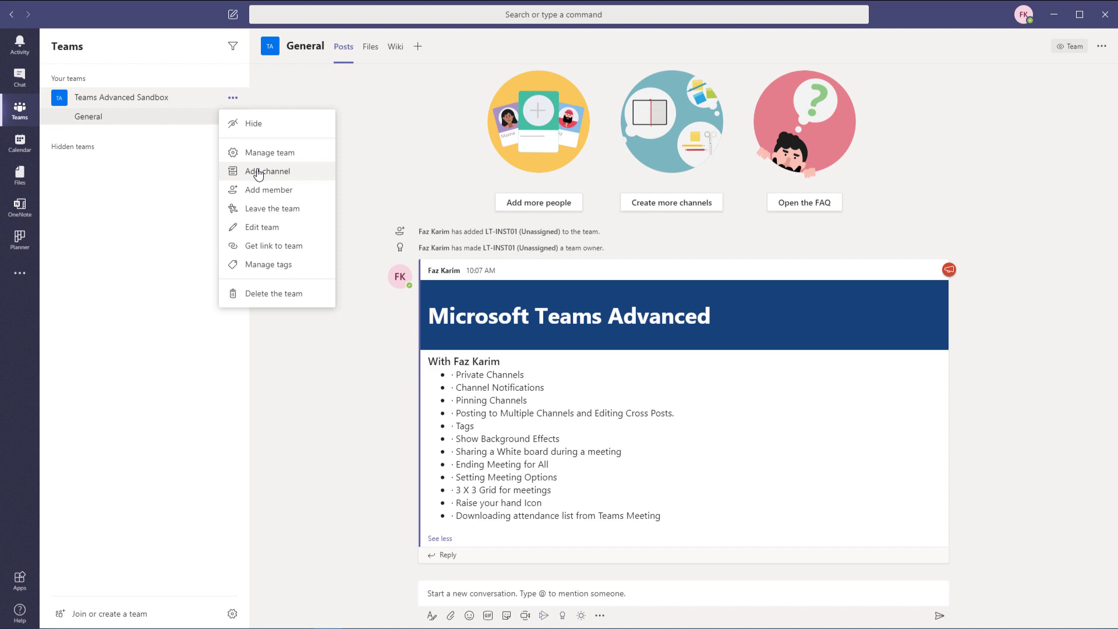
click(258, 172)
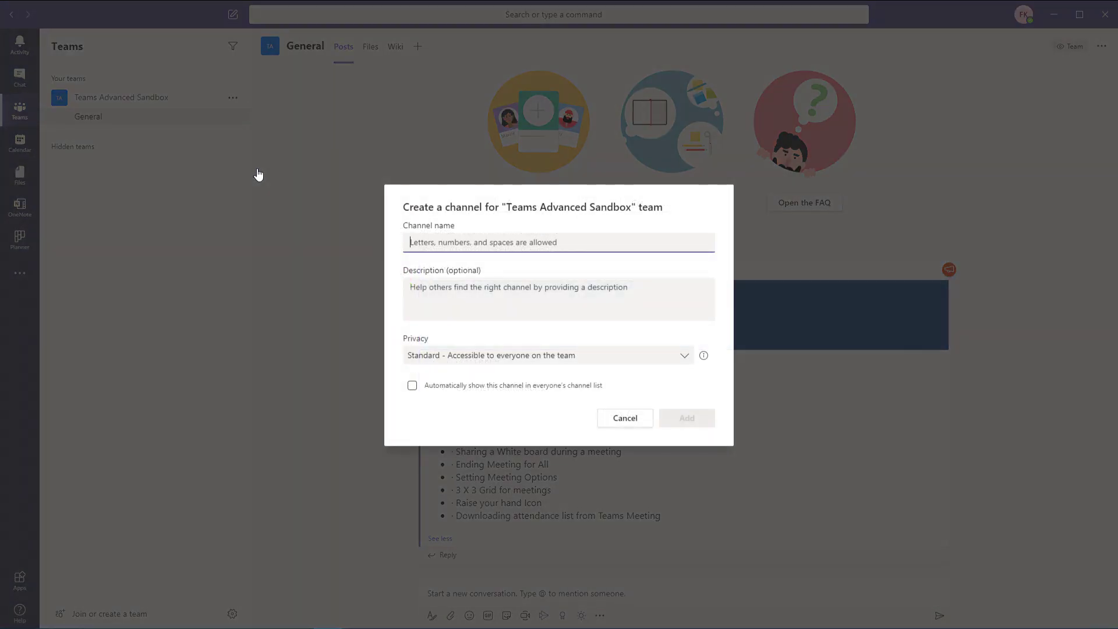
text(Project X)
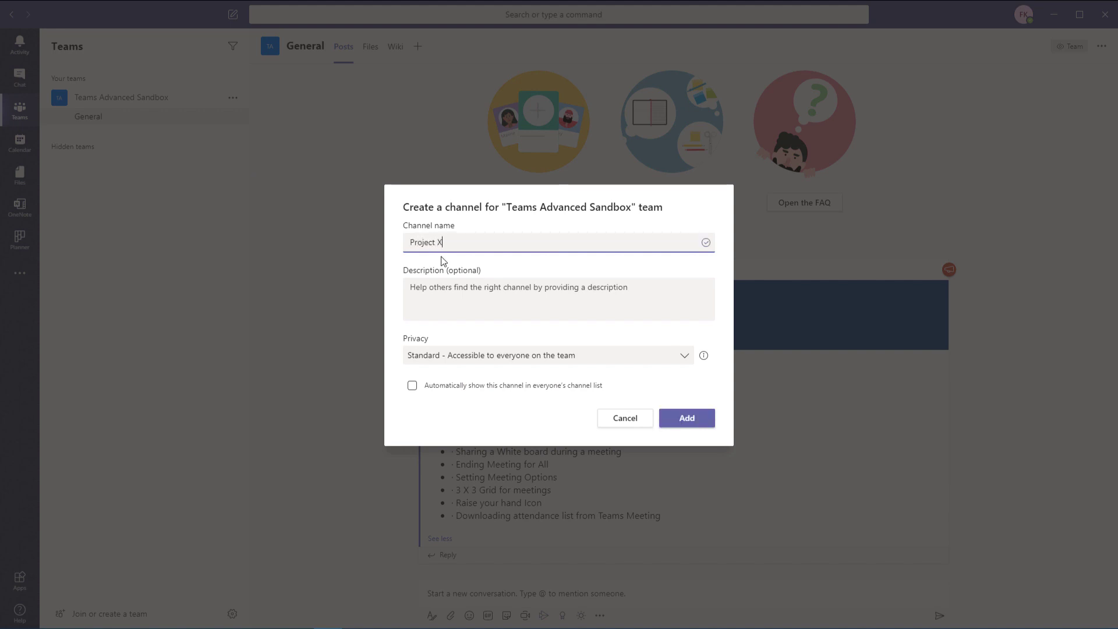
click(476, 292)
text(Pr)
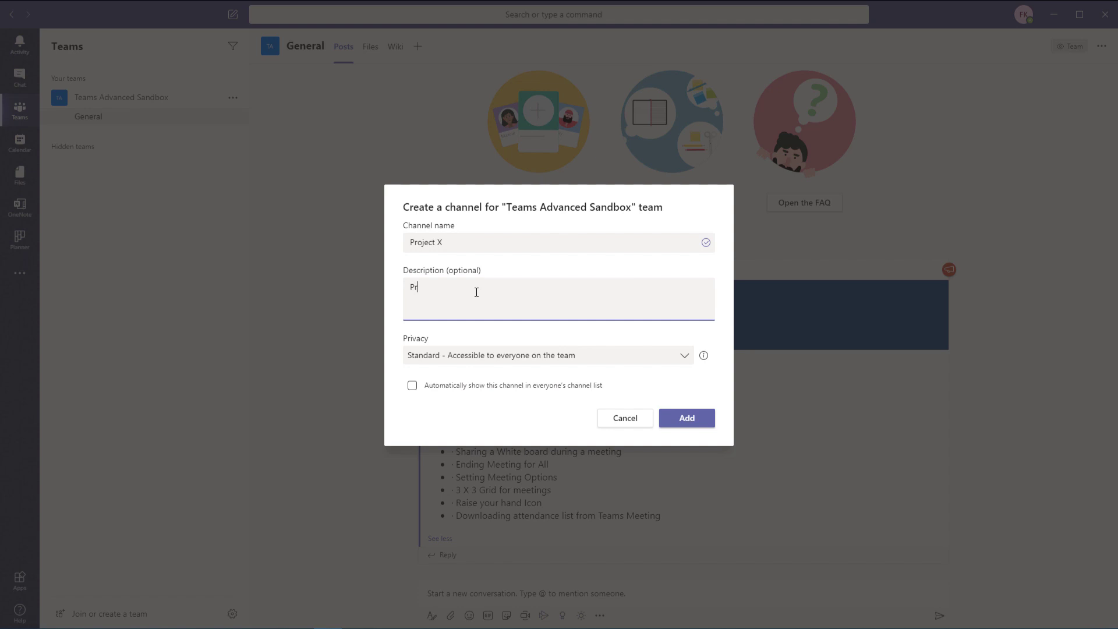
text(oject X files, and conversations)
click(412, 385)
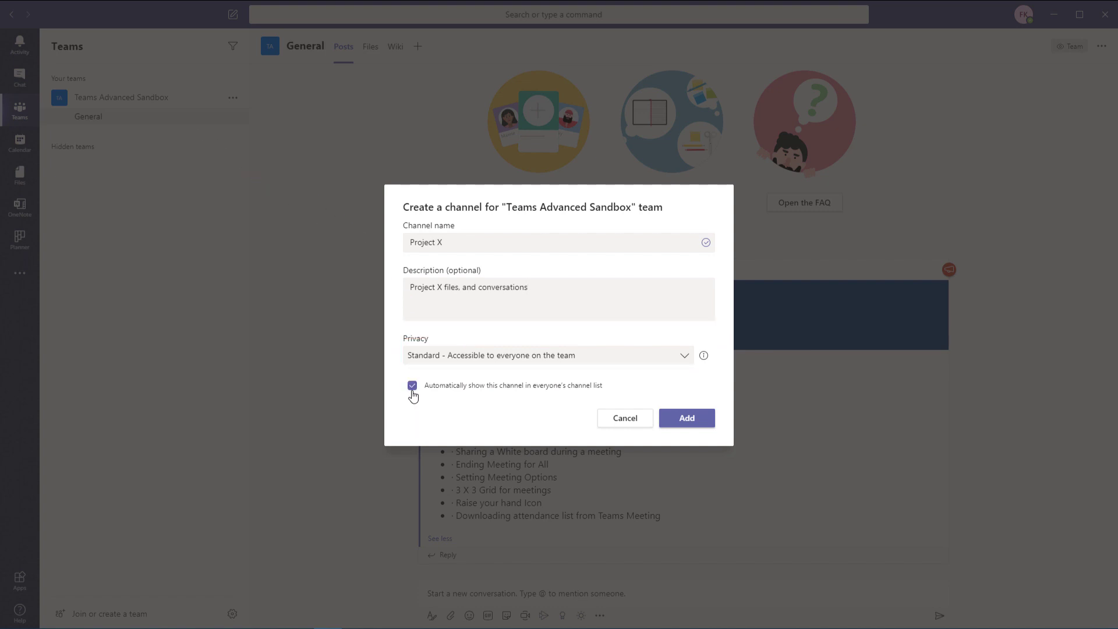
click(700, 429)
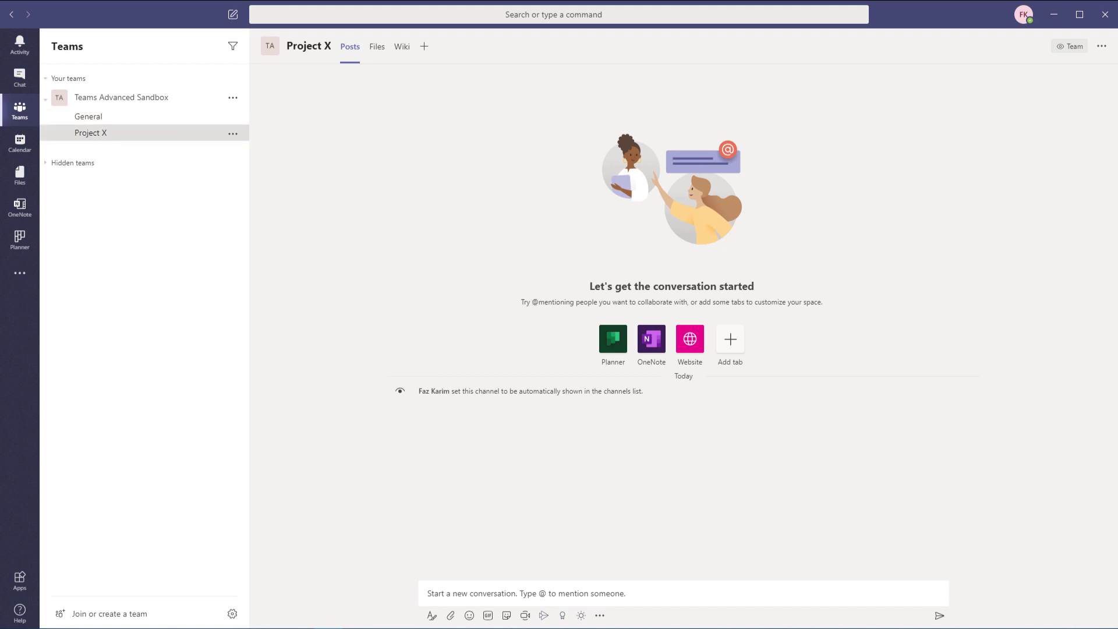
mouse_move(43, 87)
mouse_down()
mouse_move(155, 133)
mouse_move(249, 146)
mouse_up()
drag(117, 117, 297, 117)
drag(233, 132, 320, 131)
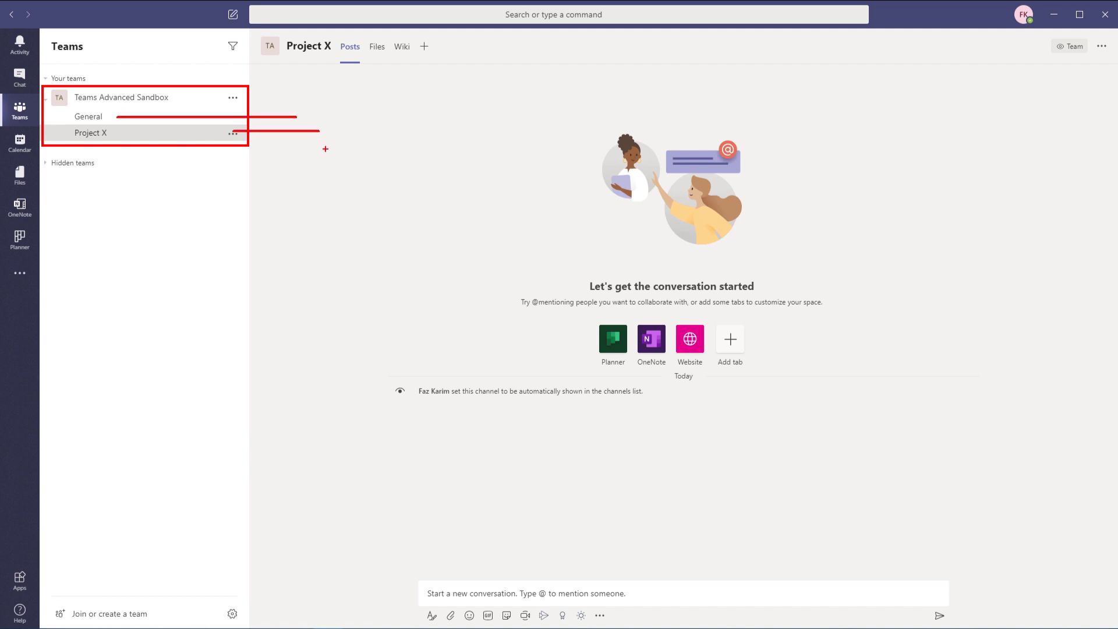
drag(350, 63, 349, 322)
mouse_move(381, 62)
mouse_down()
mouse_move(412, 515)
mouse_move(446, 619)
mouse_up()
mouse_move(408, 38)
mouse_down()
mouse_move(430, 56)
mouse_move(471, 50)
mouse_up()
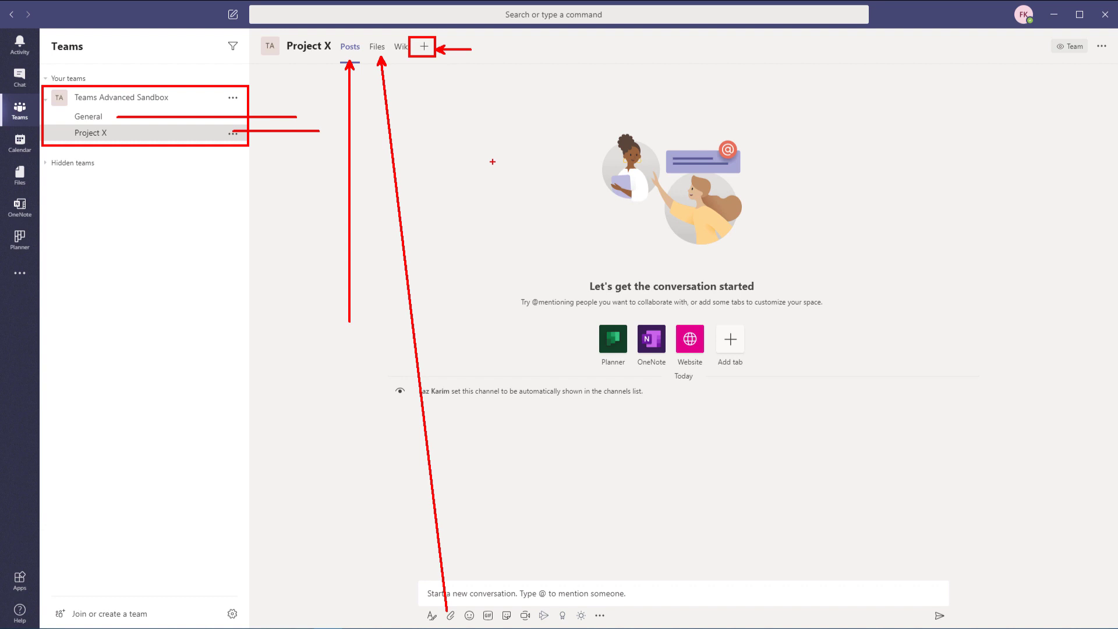
key(Escape)
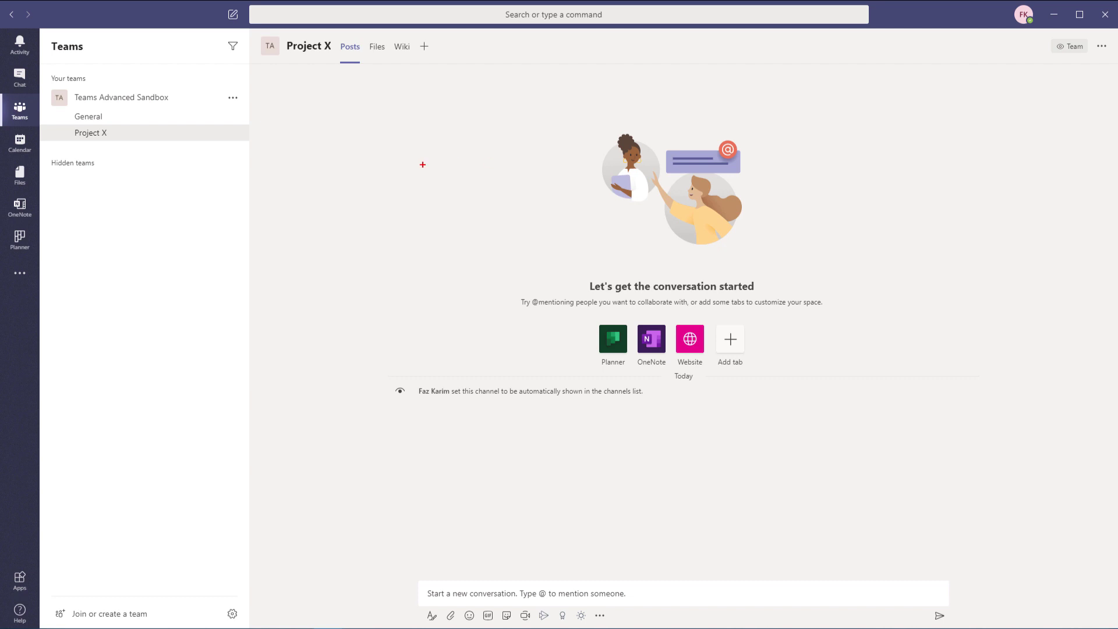
drag(116, 135, 154, 162)
mouse_move(180, 83)
mouse_down()
mouse_move(143, 65)
mouse_move(46, 89)
mouse_move(75, 155)
mouse_move(163, 150)
mouse_move(178, 81)
mouse_up()
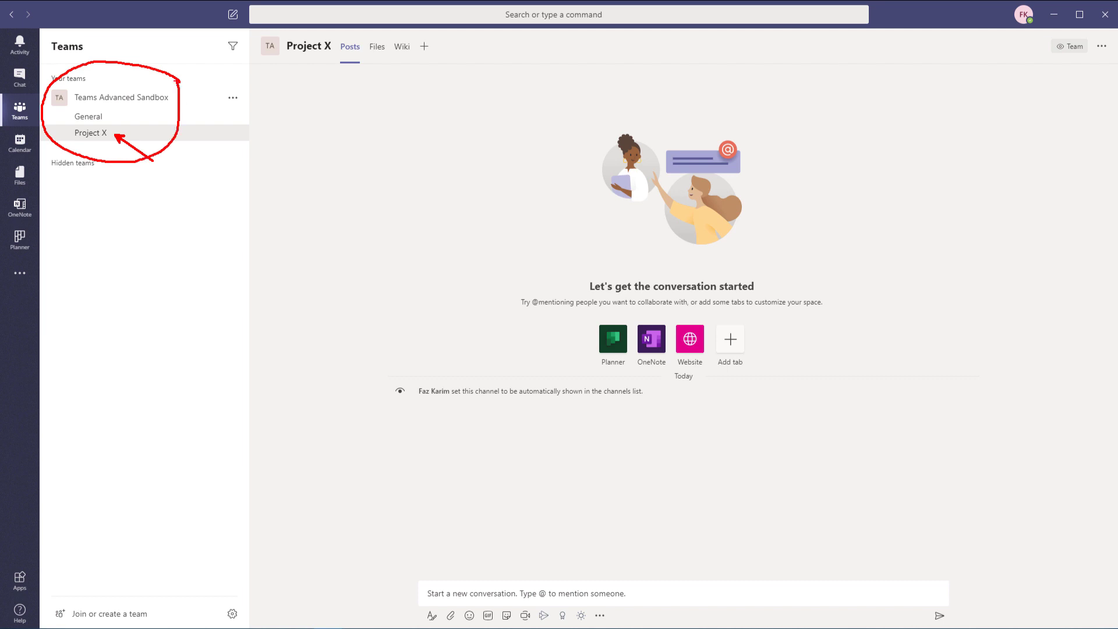
key(Escape)
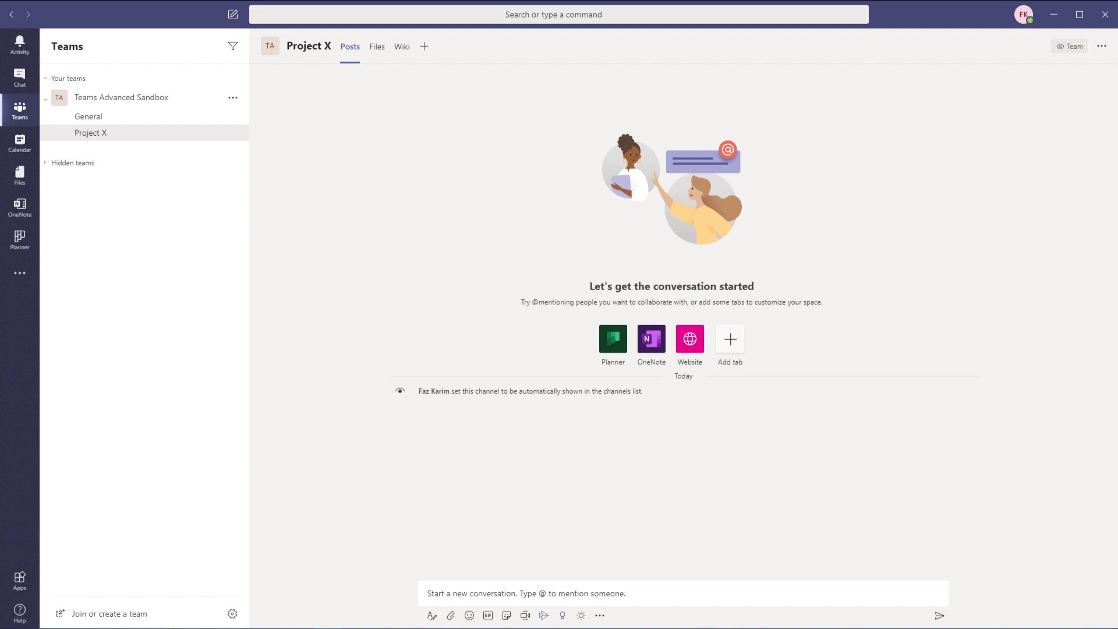
Step: Start a new channel named Leadership, described 'a private channel for my leadership team .'
click(234, 97)
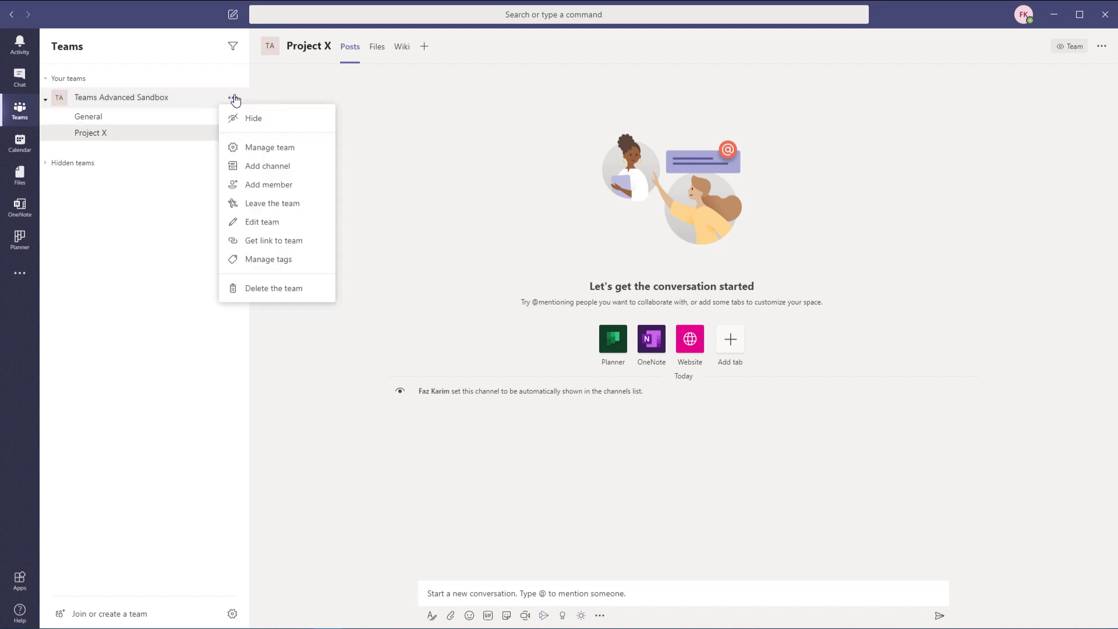
click(281, 169)
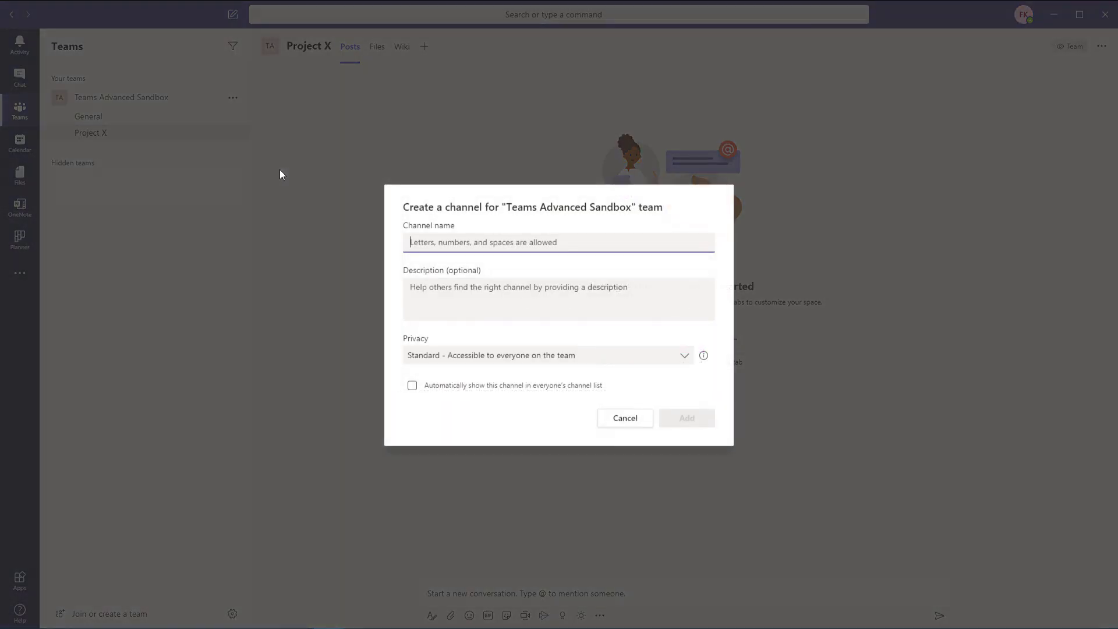
text(Le)
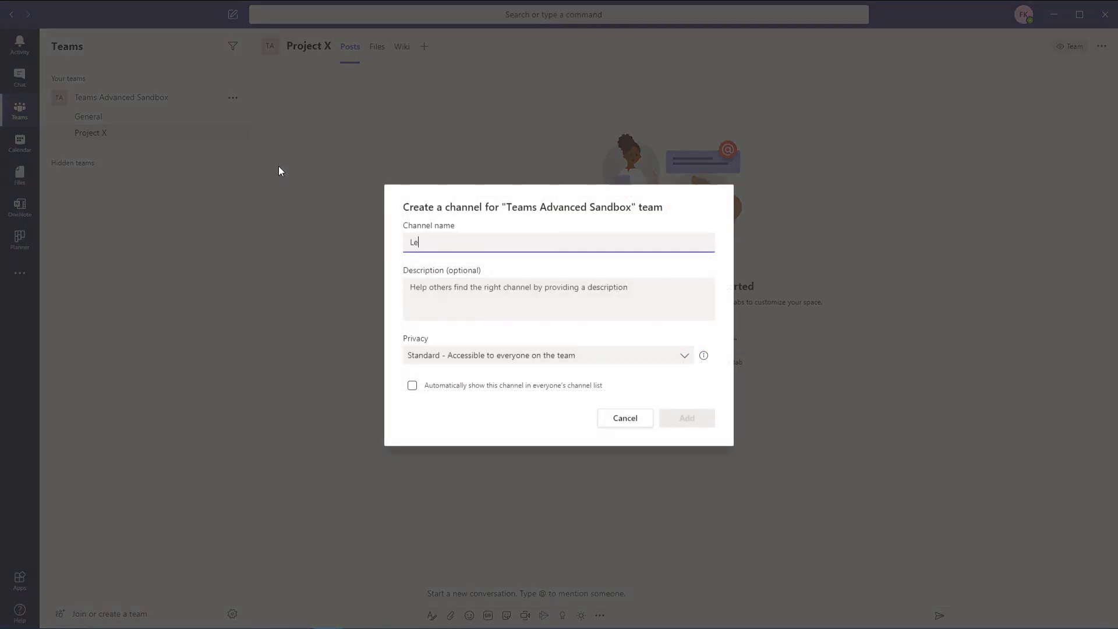
text(adership)
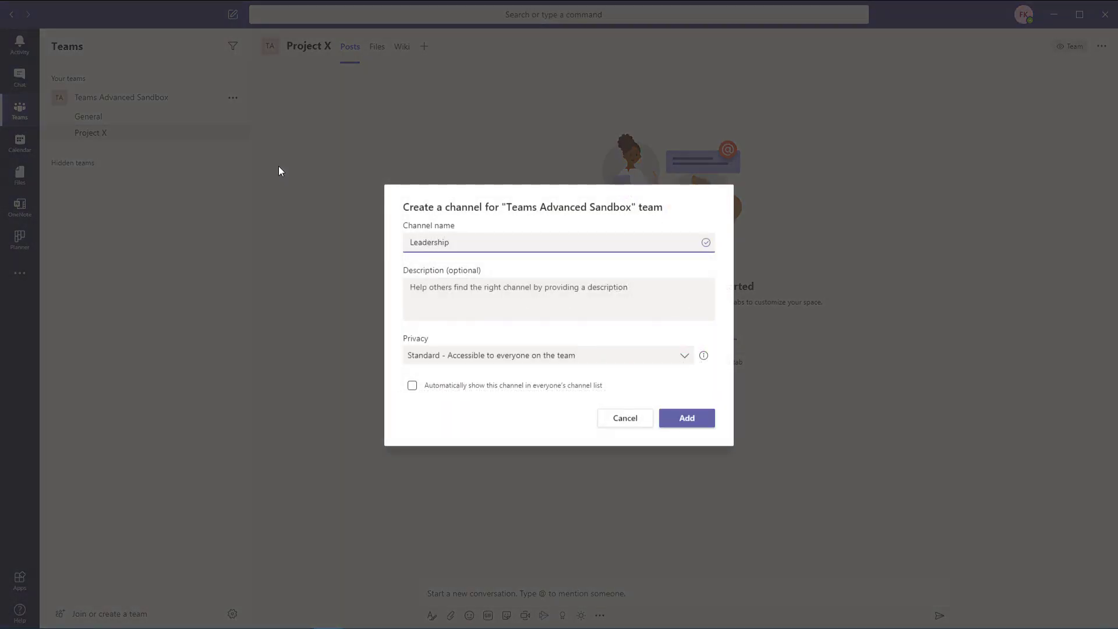
click(428, 292)
text(a private channel for my leadership team .)
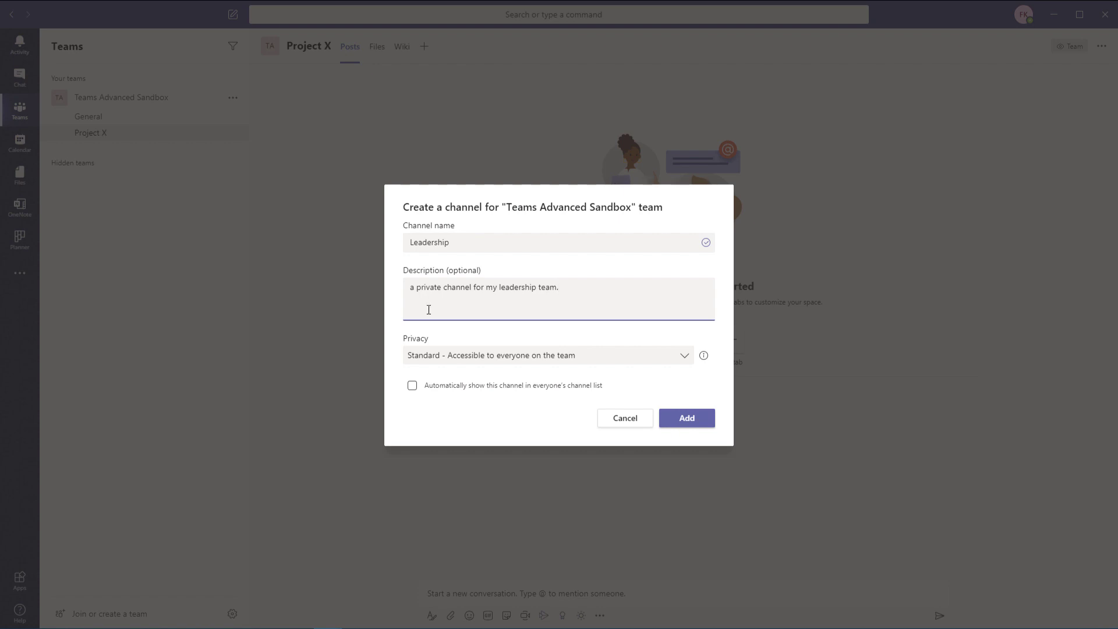
Step: Set the Leadership channel's privacy to Private and continue to member selection
click(432, 356)
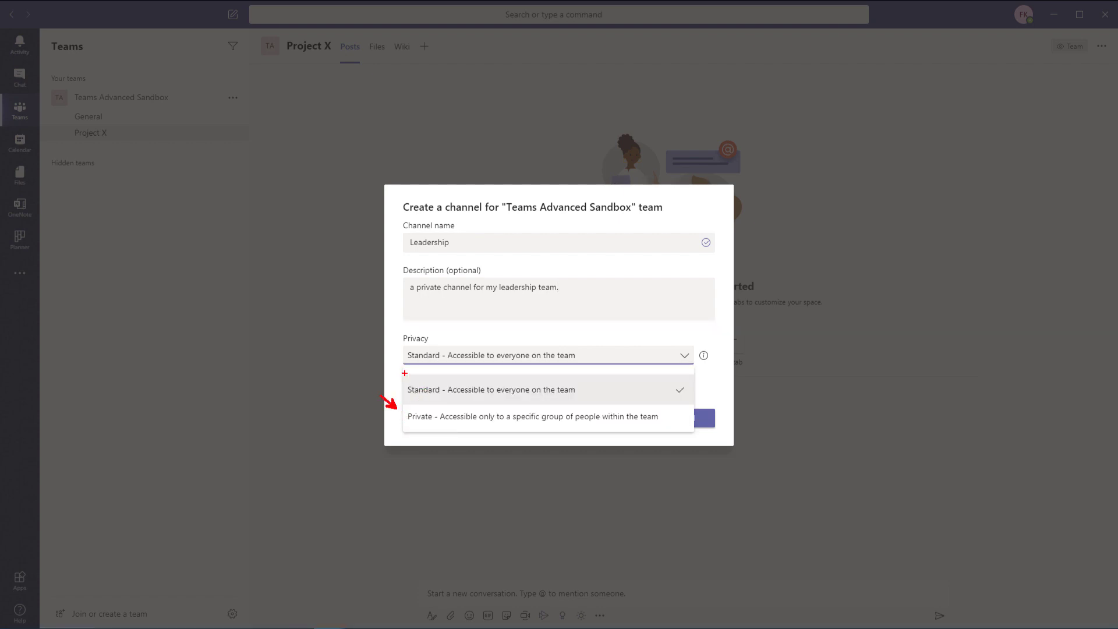
click(443, 414)
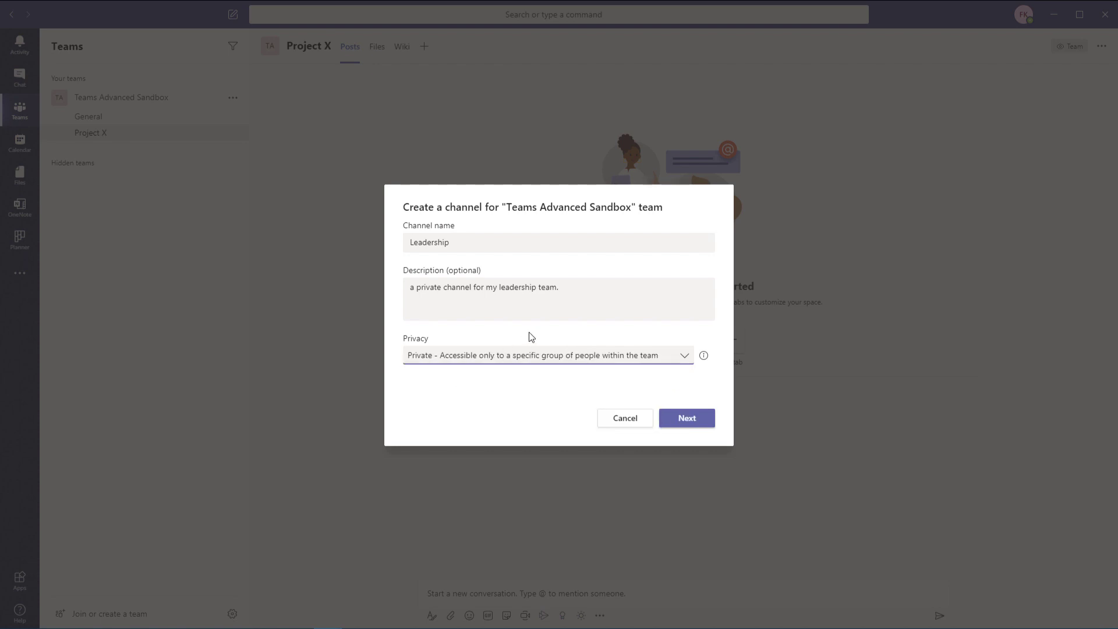
drag(443, 367, 662, 366)
drag(594, 328, 615, 352)
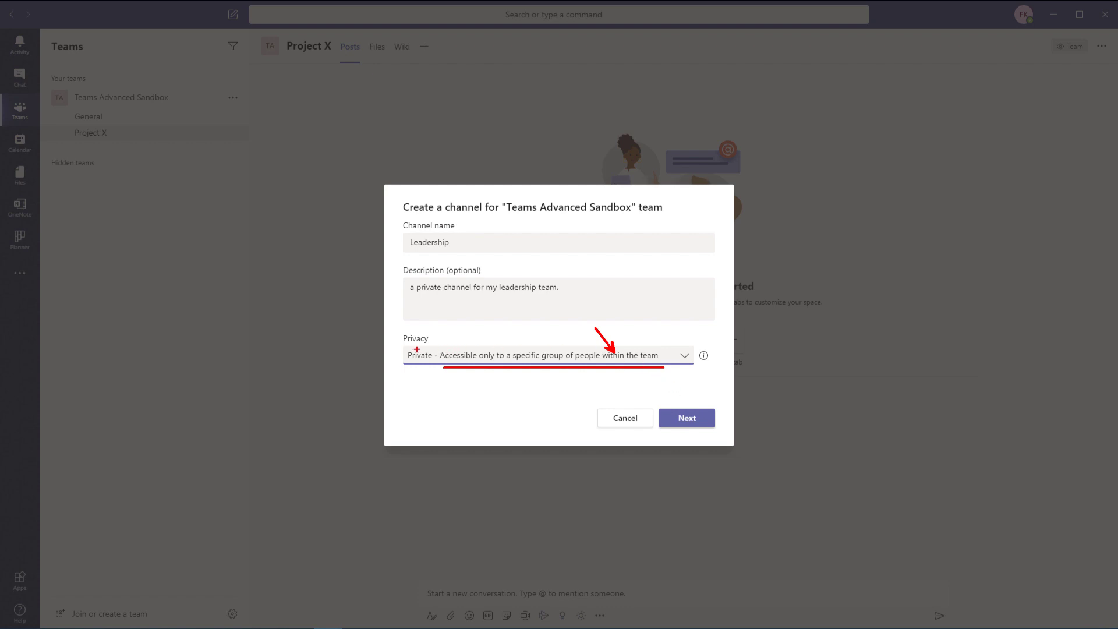
drag(405, 348, 386, 337)
key(Escape)
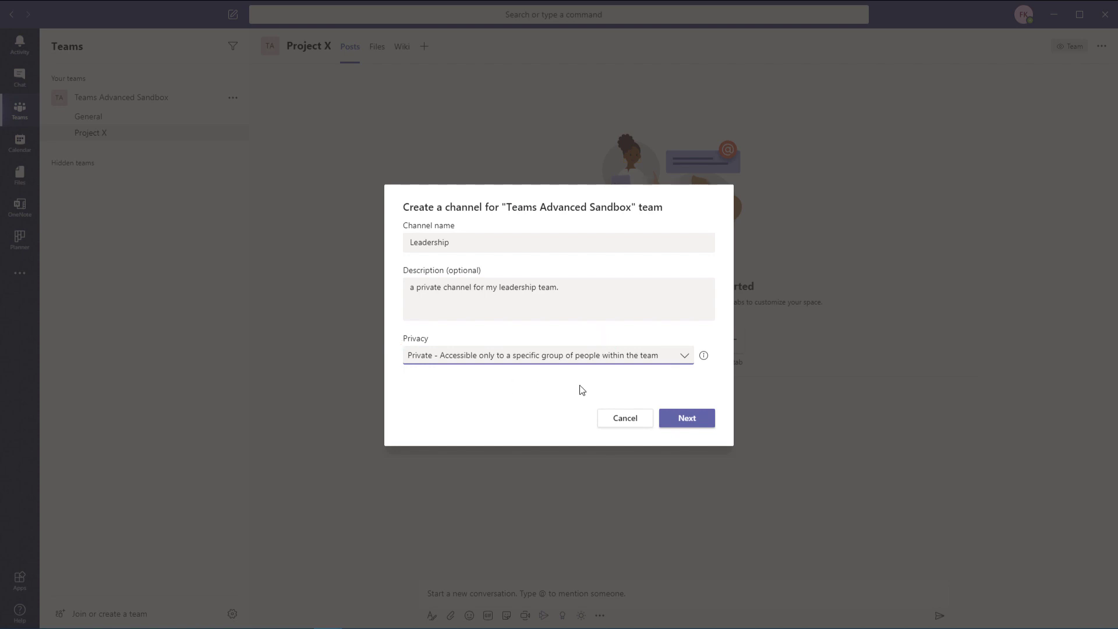
click(687, 418)
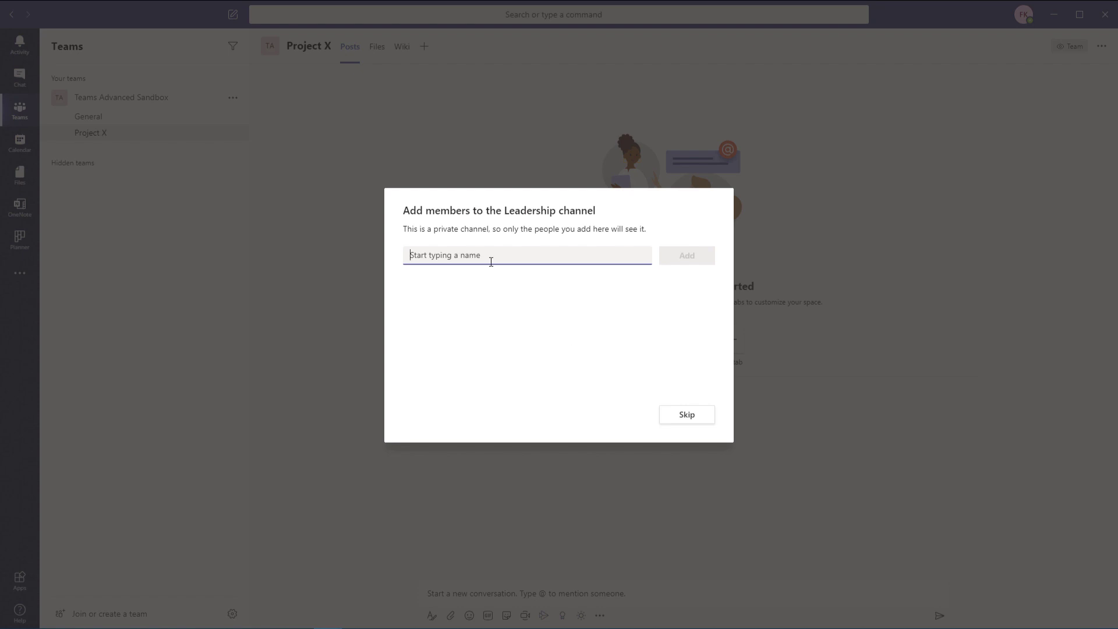
Step: Search 'lt-' and add the suggested person to the Leadership channel
text(lt-)
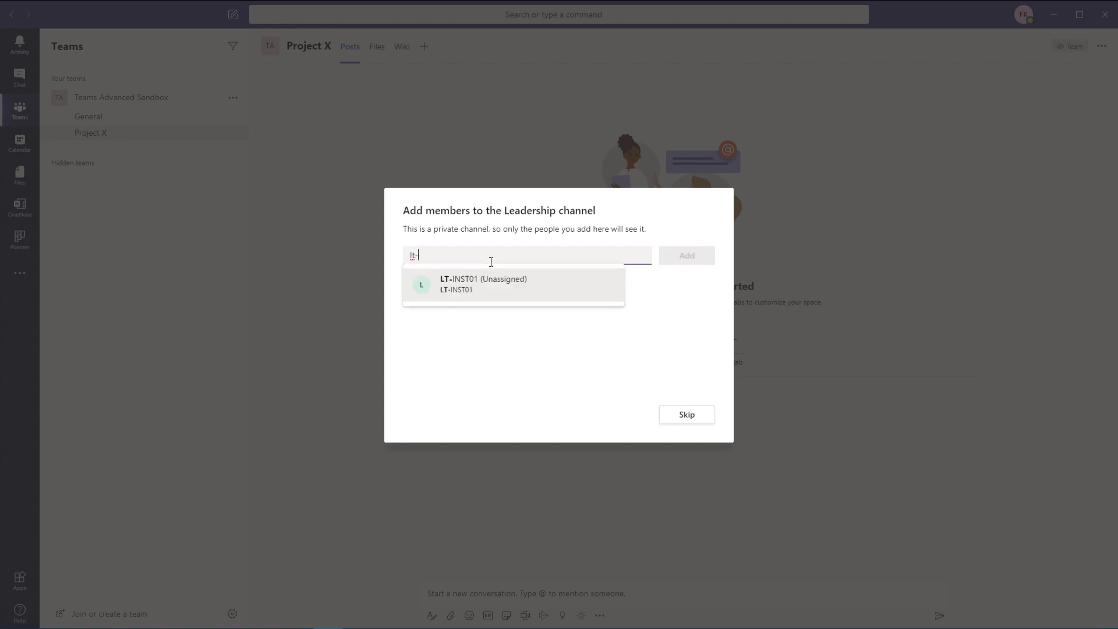
click(484, 285)
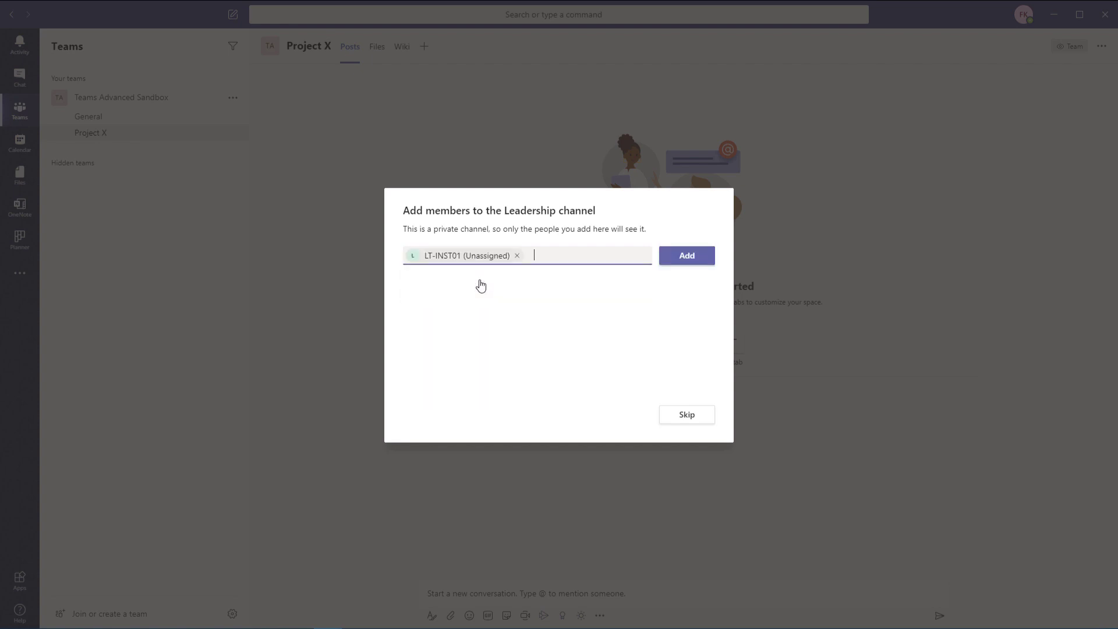
click(659, 260)
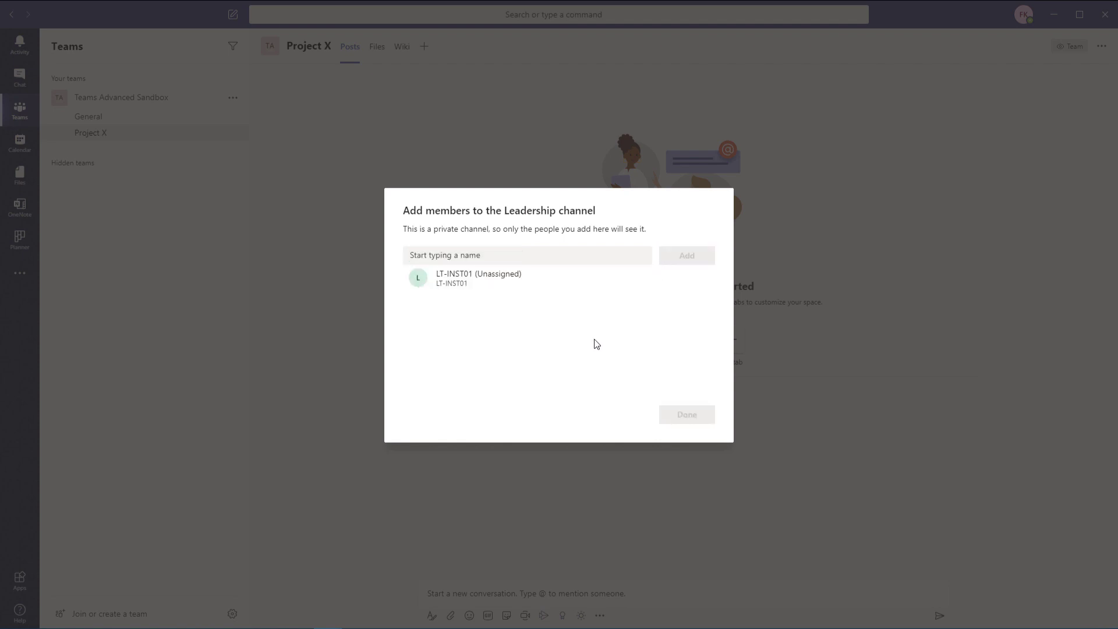
Step: Give the added member the Owner role and finish adding members
click(660, 281)
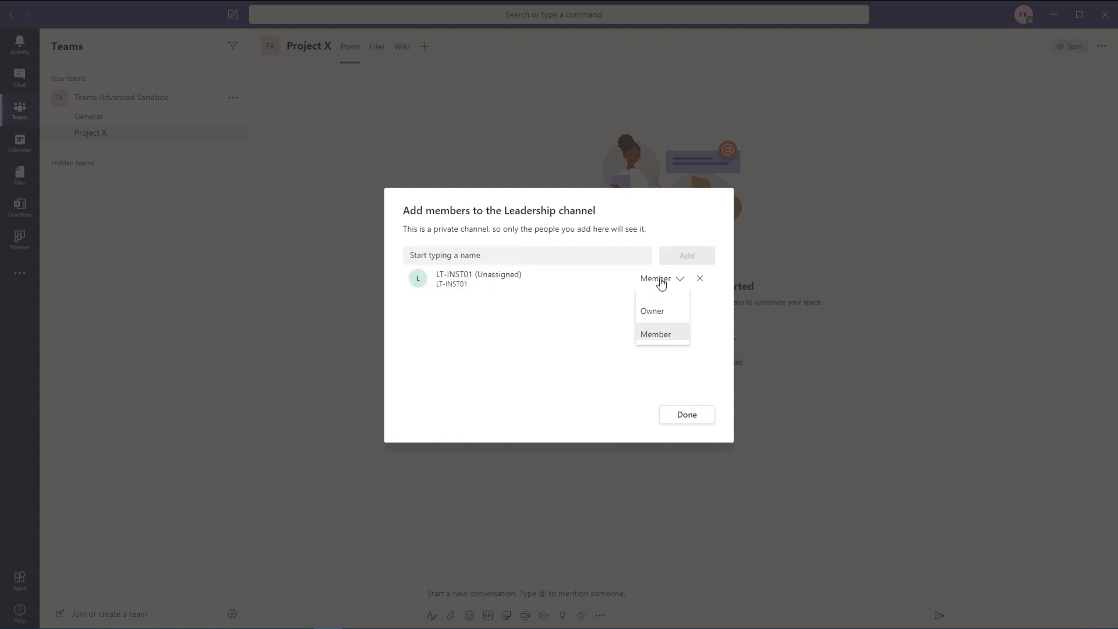
click(657, 305)
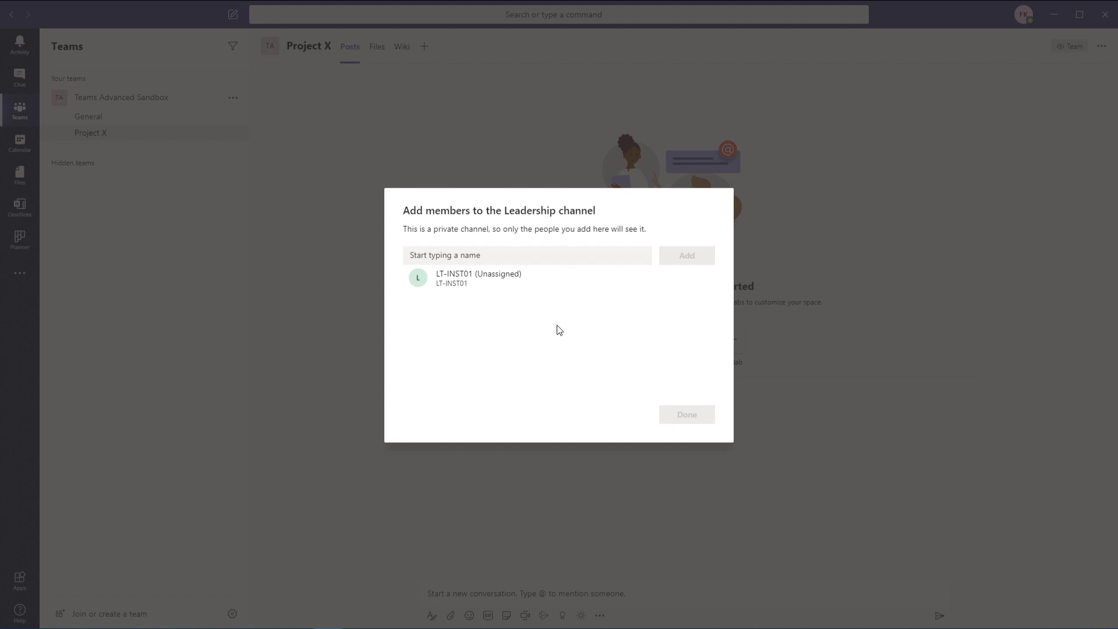
drag(398, 248, 424, 266)
drag(506, 290, 506, 435)
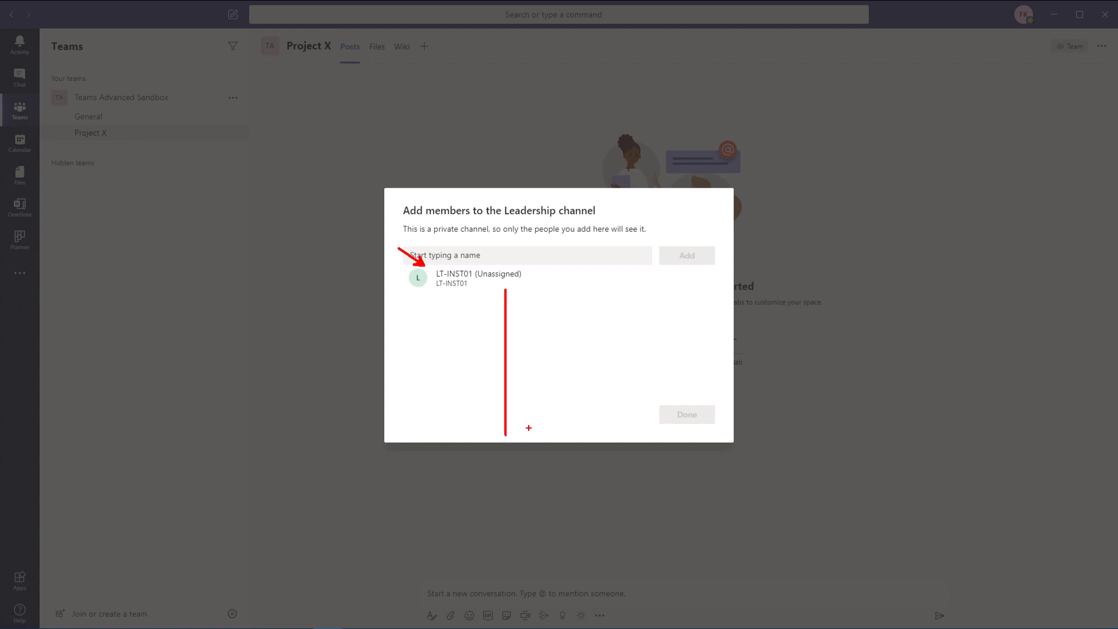
drag(411, 293, 503, 294)
key(Escape)
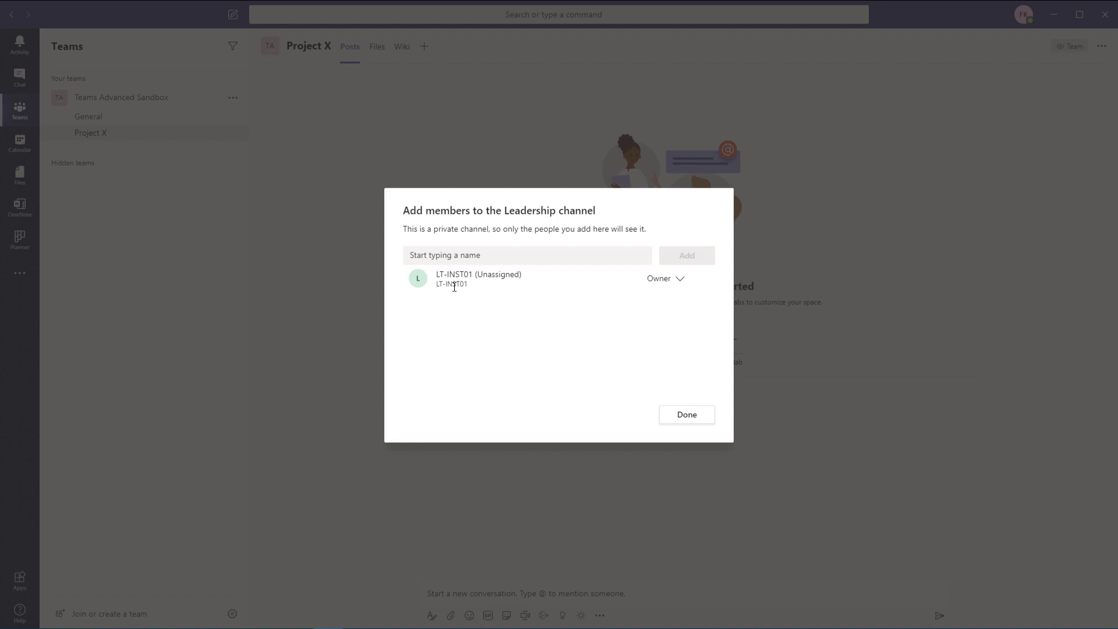
click(689, 417)
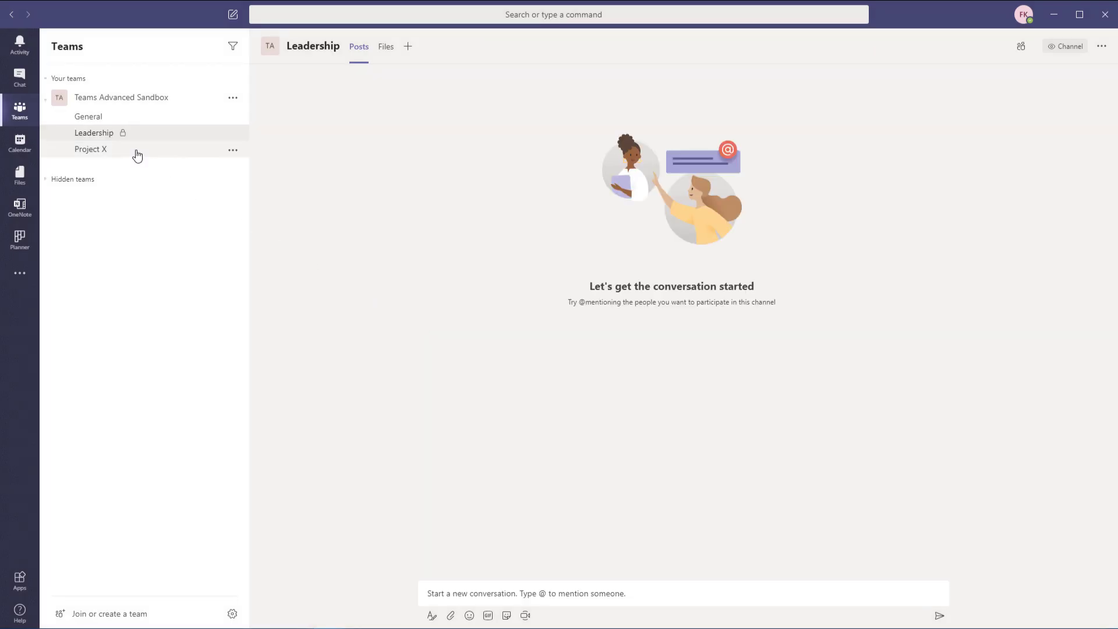
mouse_move(60, 122)
mouse_down()
mouse_move(140, 141)
mouse_move(192, 184)
mouse_up()
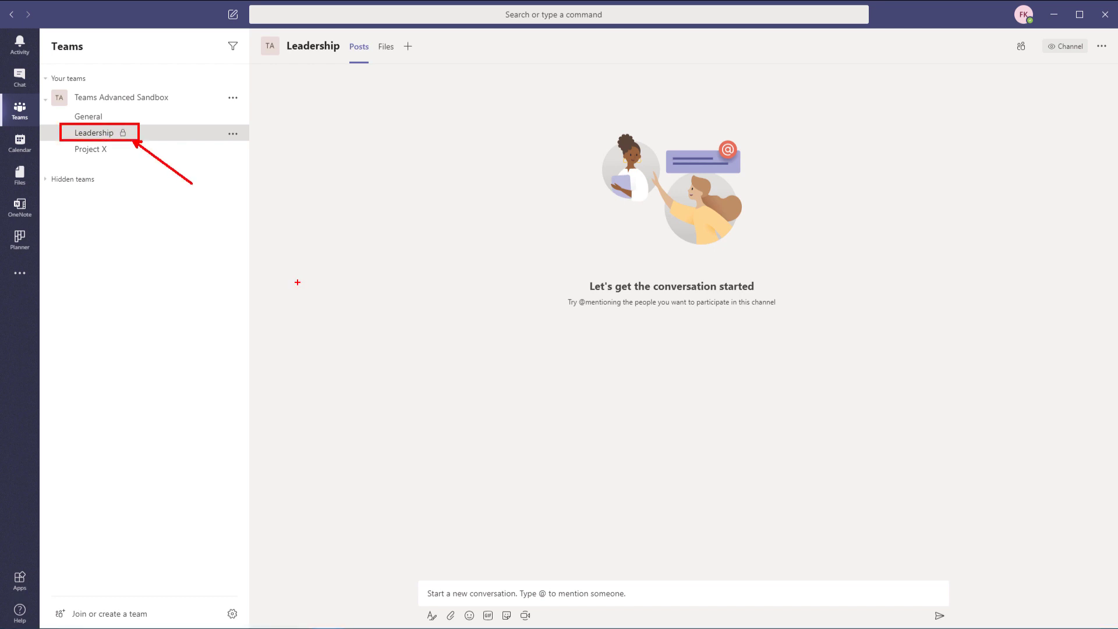
text(tprivate cha)
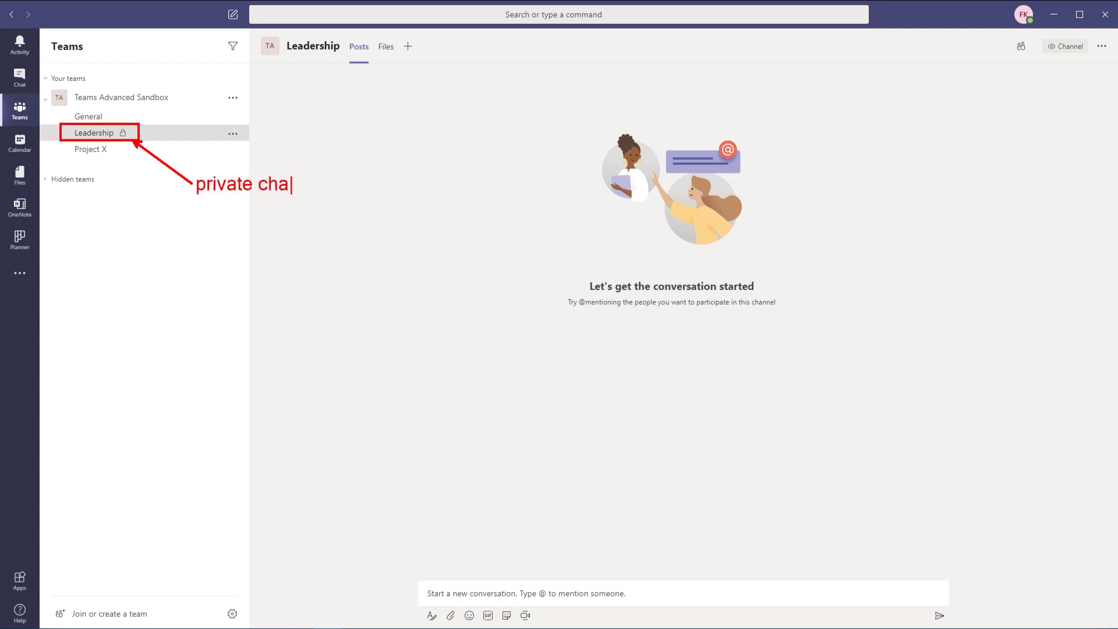
text(nnel created)
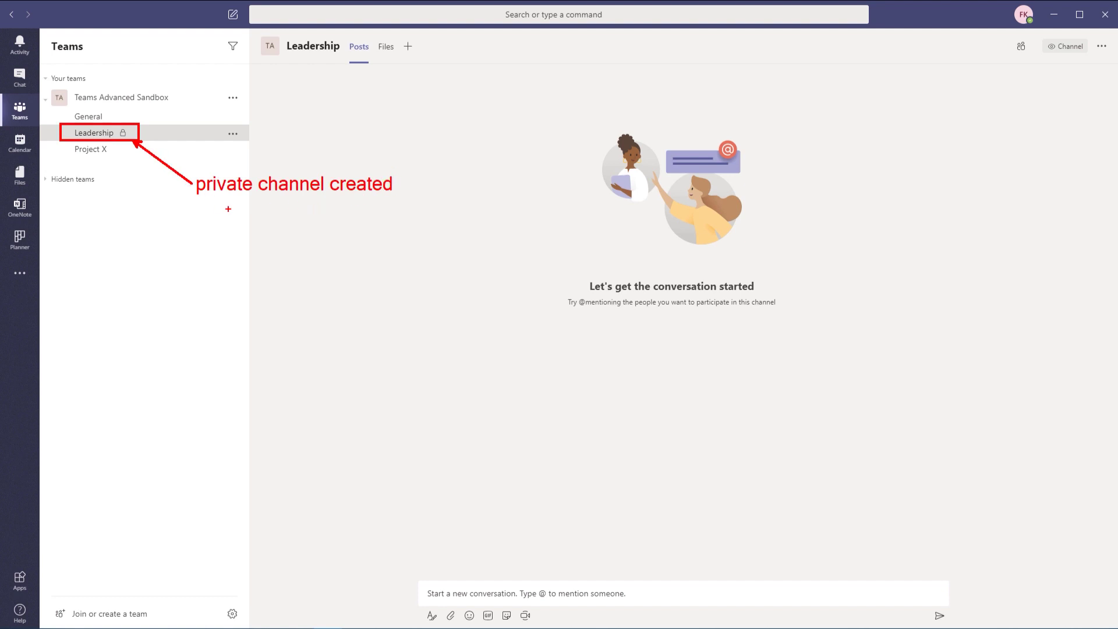
key(t)
text(Planner)
key(Escape)
mouse_move(142, 132)
mouse_down()
mouse_move(195, 104)
mouse_move(172, 81)
mouse_move(156, 85)
mouse_move(173, 88)
mouse_up()
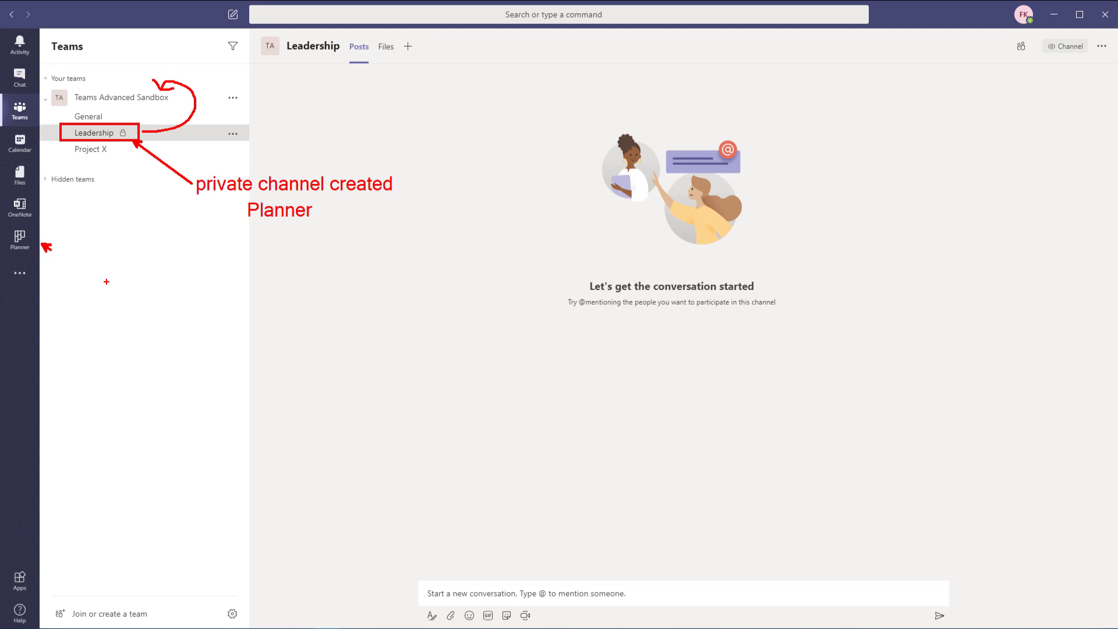
drag(247, 224, 314, 221)
key(Escape)
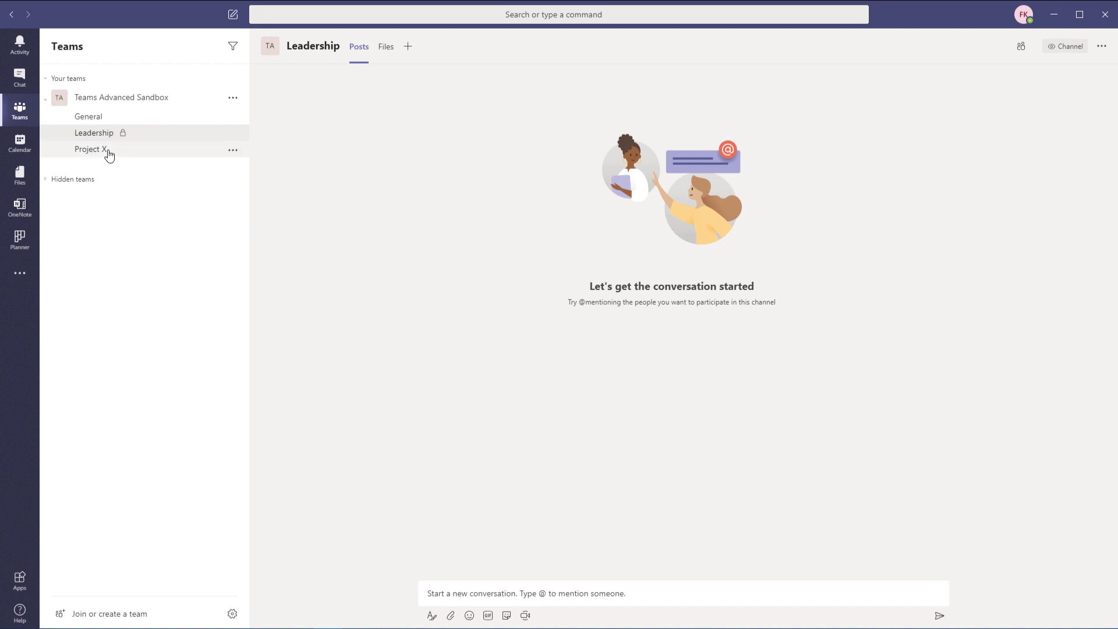
key(ctrl+2)
drag(124, 133, 150, 114)
drag(117, 156, 131, 168)
mouse_move(79, 113)
mouse_down()
mouse_move(69, 105)
mouse_move(232, 178)
mouse_move(252, 169)
mouse_up()
drag(249, 123, 351, 124)
text(t)
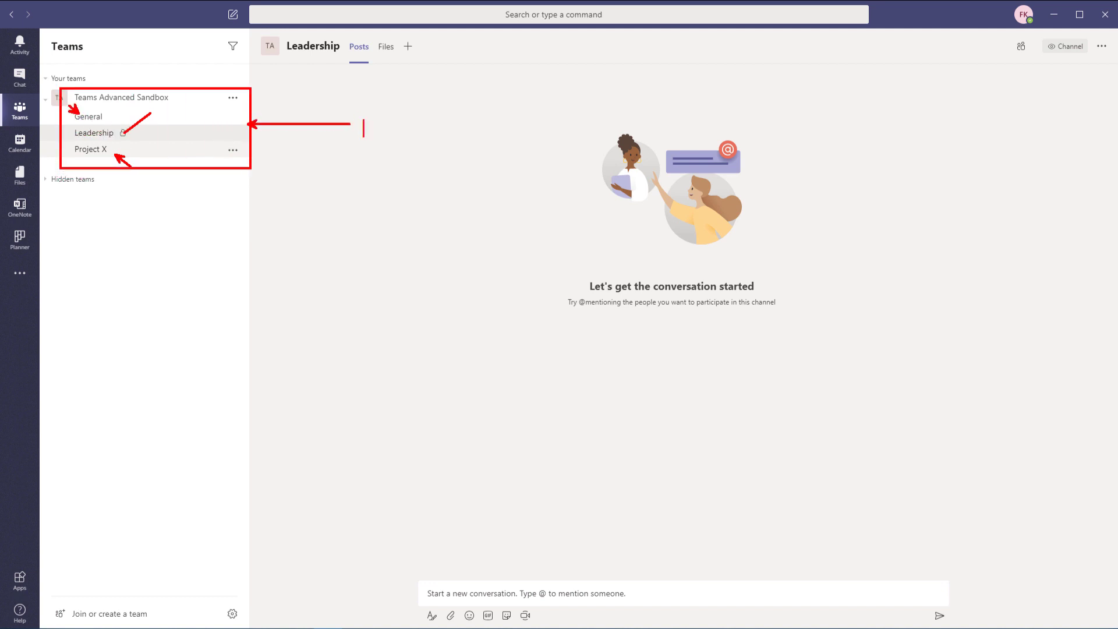
text(Team site)
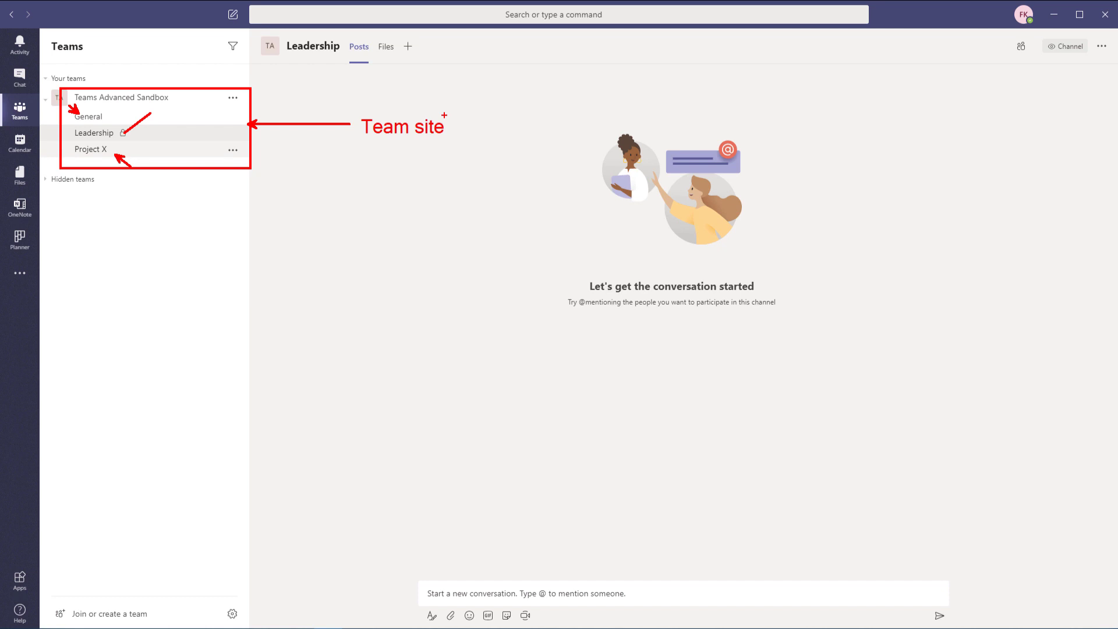
key(Escape)
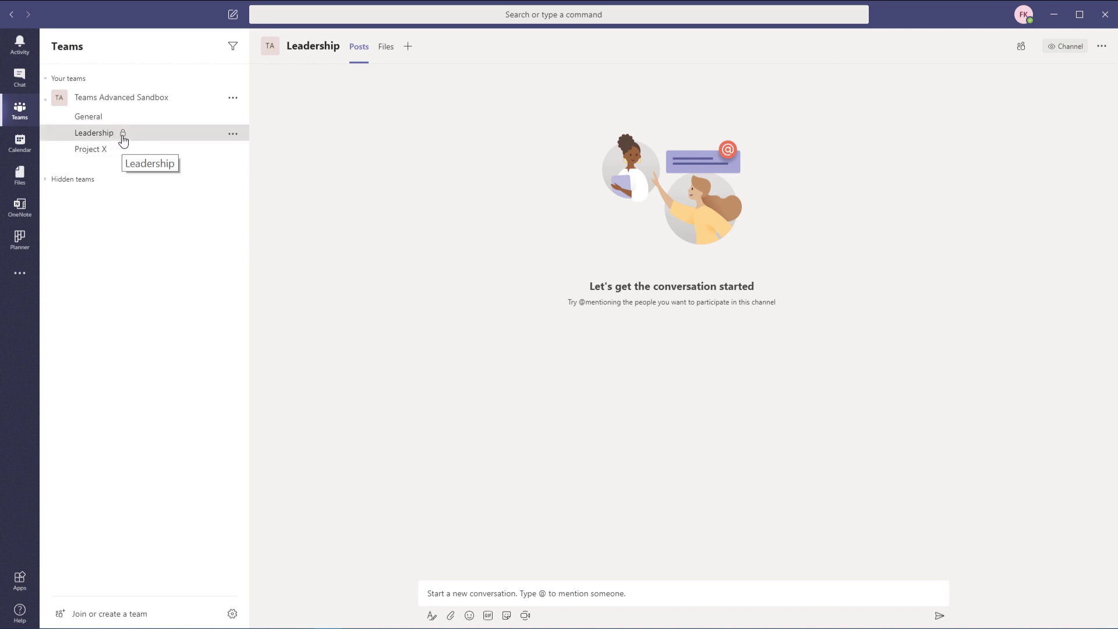
key(ctrl+2)
mouse_move(115, 124)
mouse_down()
mouse_move(134, 141)
mouse_move(125, 149)
mouse_up()
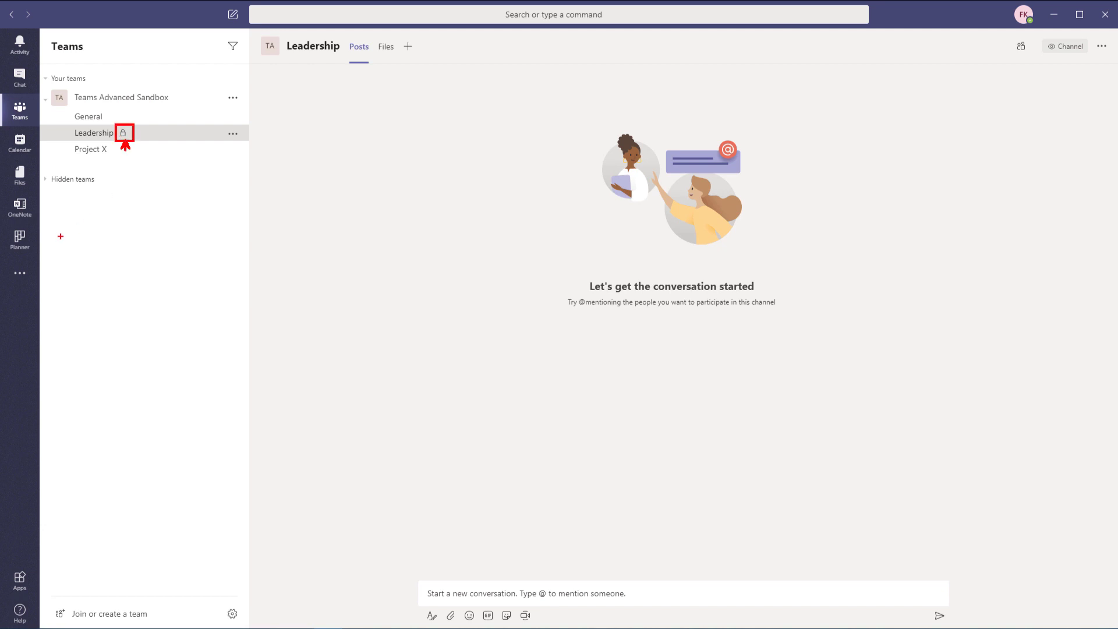
mouse_move(7, 227)
mouse_down()
mouse_move(38, 254)
mouse_move(96, 238)
mouse_up()
key(Escape)
click(234, 134)
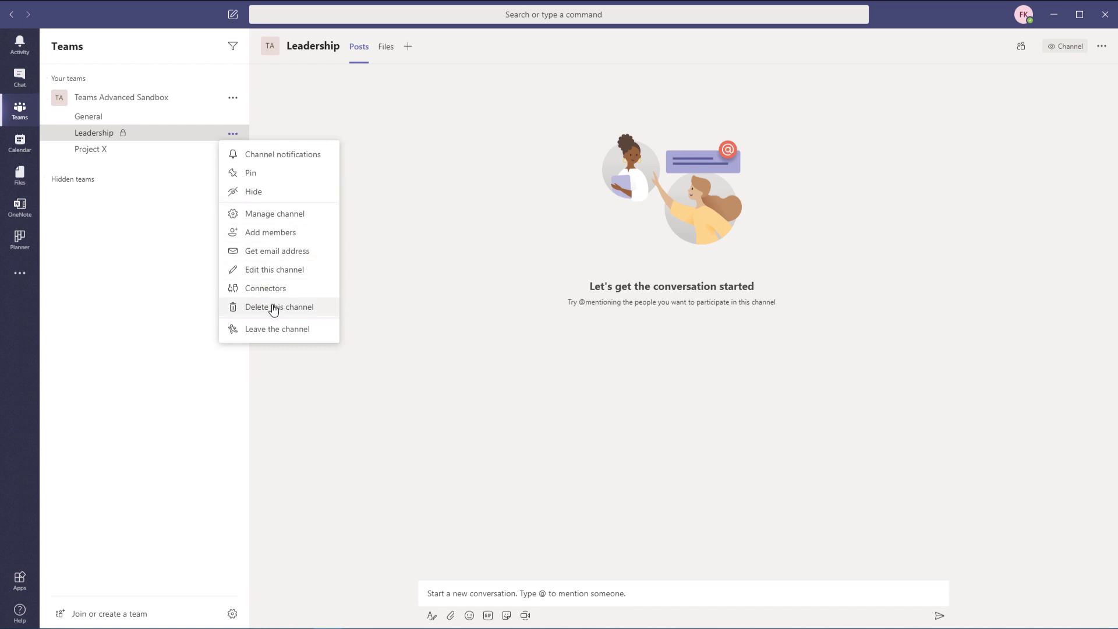
click(478, 236)
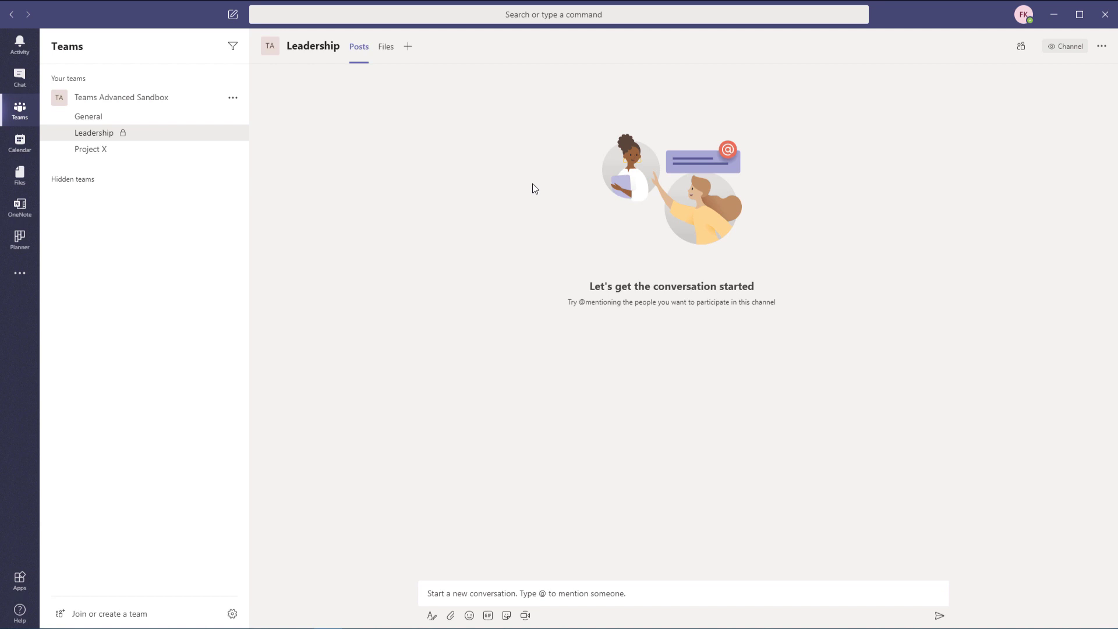
drag(234, 101, 235, 336)
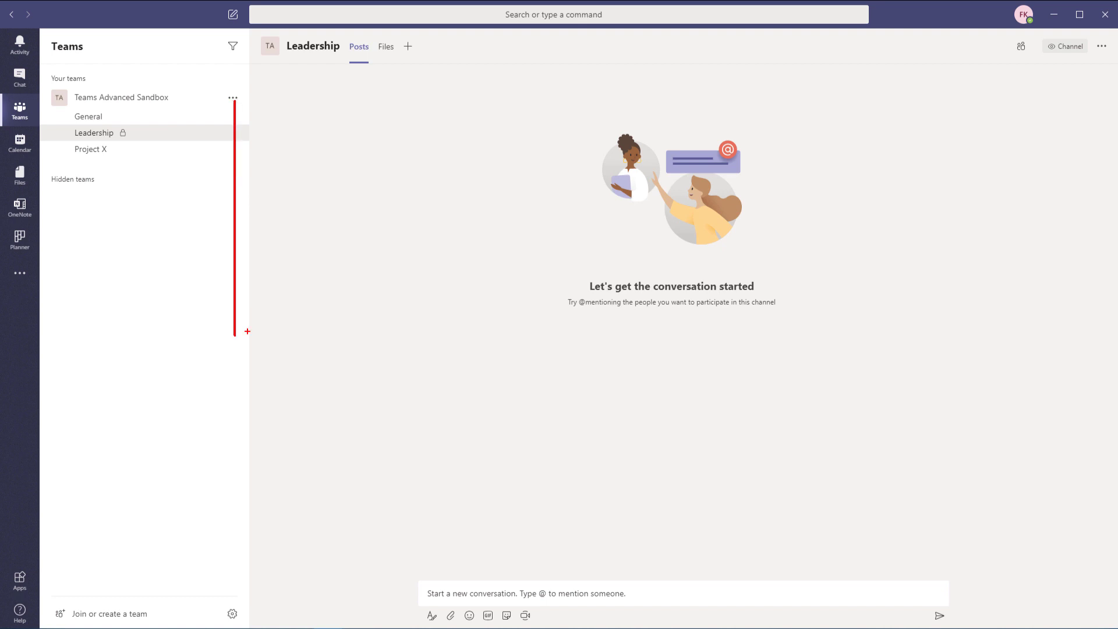
key(Escape)
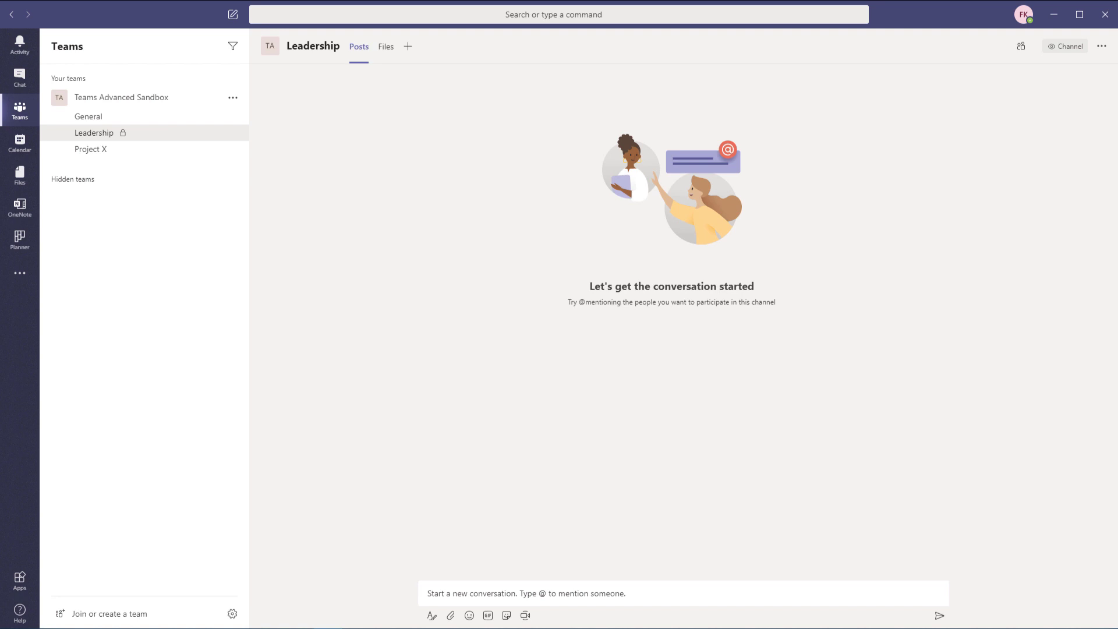
drag(222, 34, 245, 57)
drag(90, 46, 219, 47)
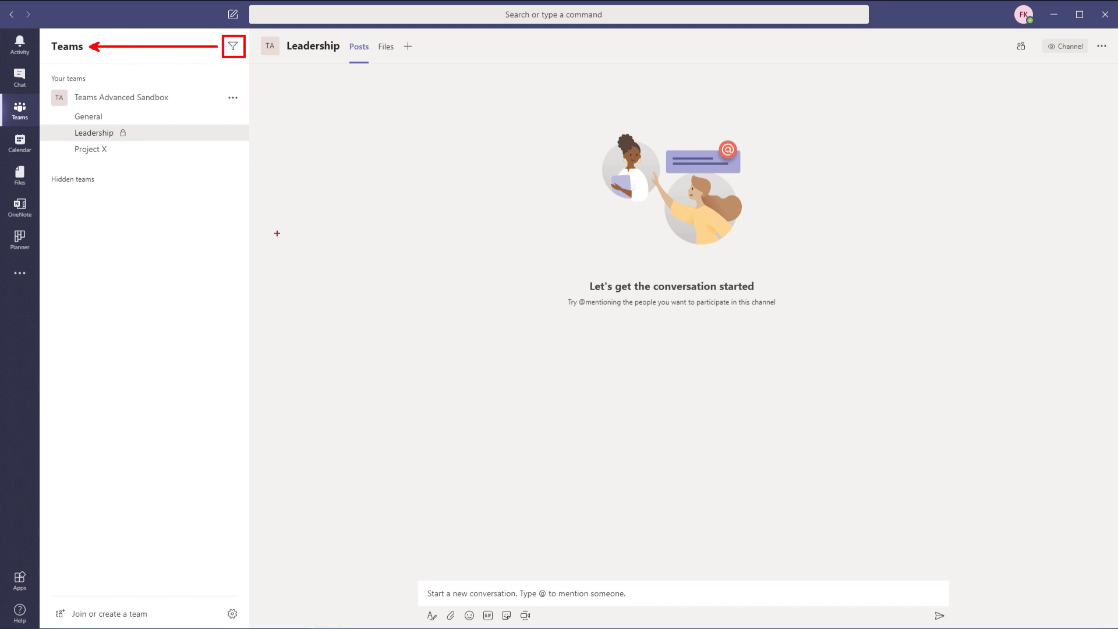
Step: Filter the team list for 'leader', clear the filter, then go to the General channel
key(Escape)
click(231, 47)
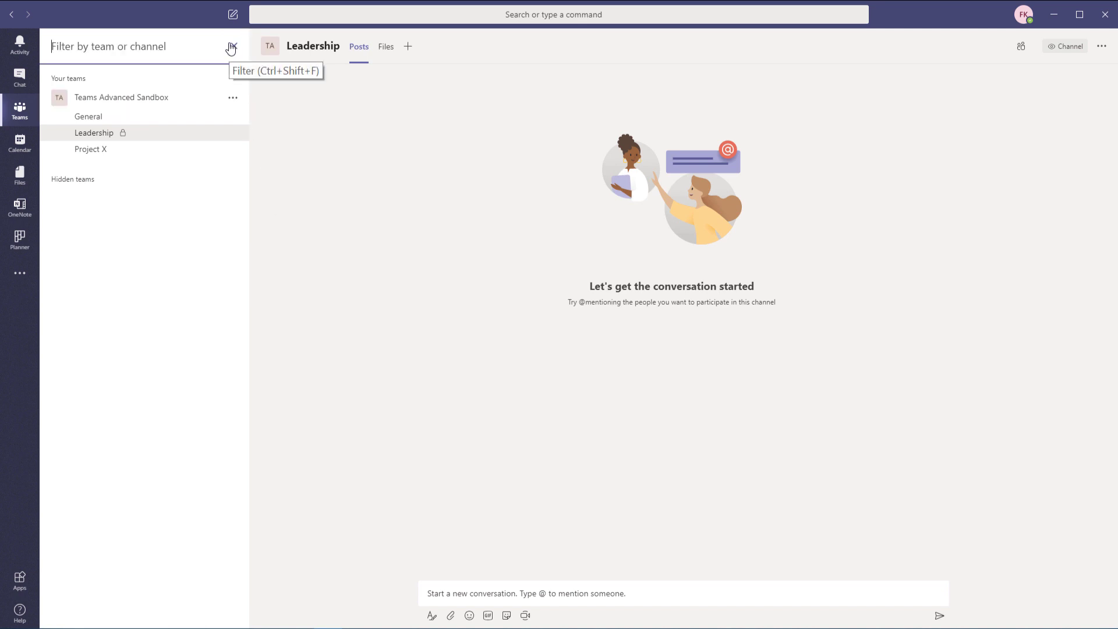
text(leader)
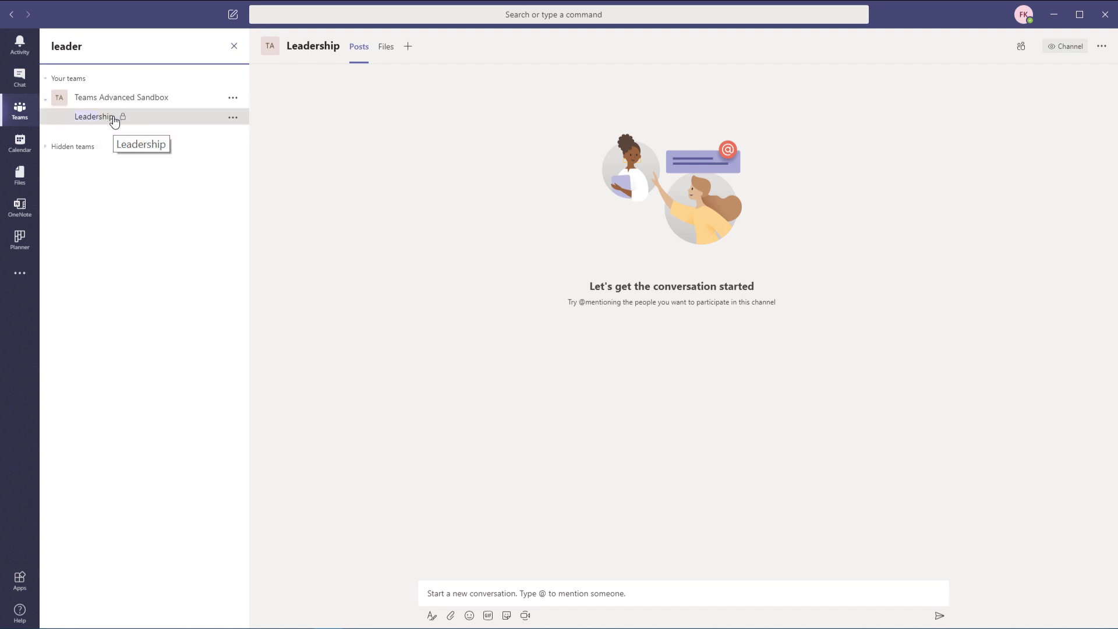
click(235, 47)
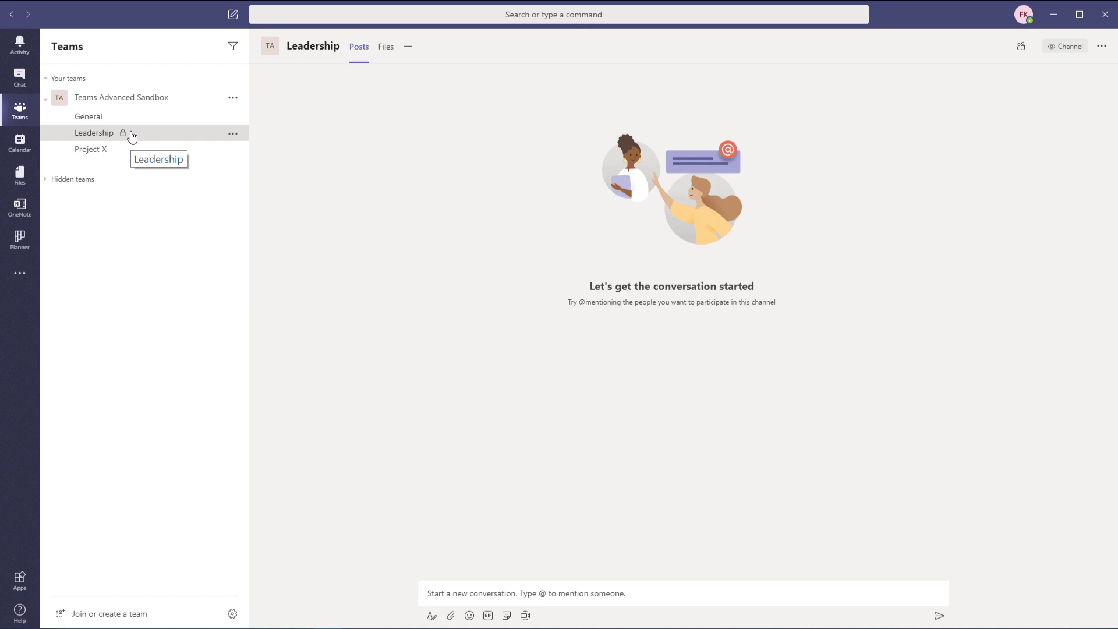
click(91, 118)
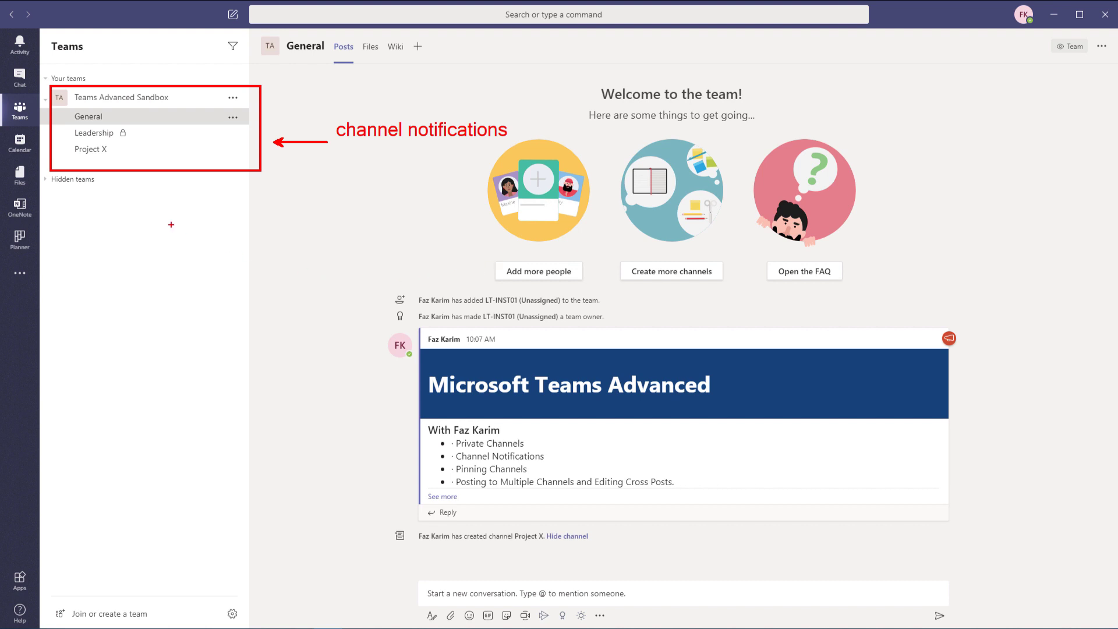
Step: Type 'mute' and look through the General, Leadership and Project X channel option menus
drag(107, 160, 194, 203)
text(mute)
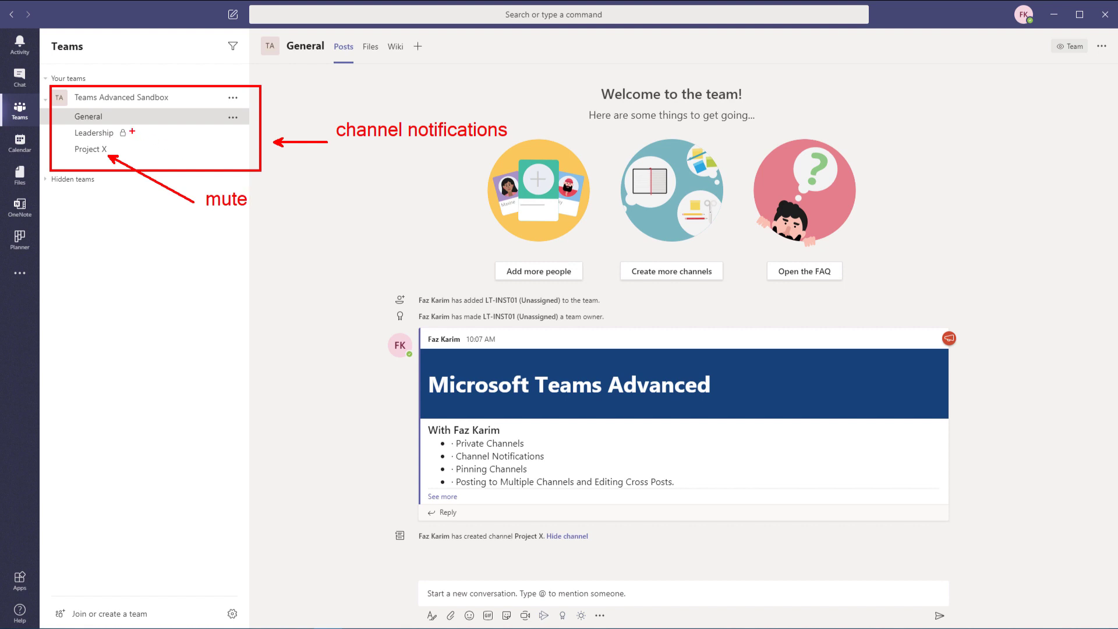
mouse_move(132, 131)
mouse_down()
mouse_move(178, 130)
mouse_move(128, 117)
mouse_move(147, 116)
mouse_up()
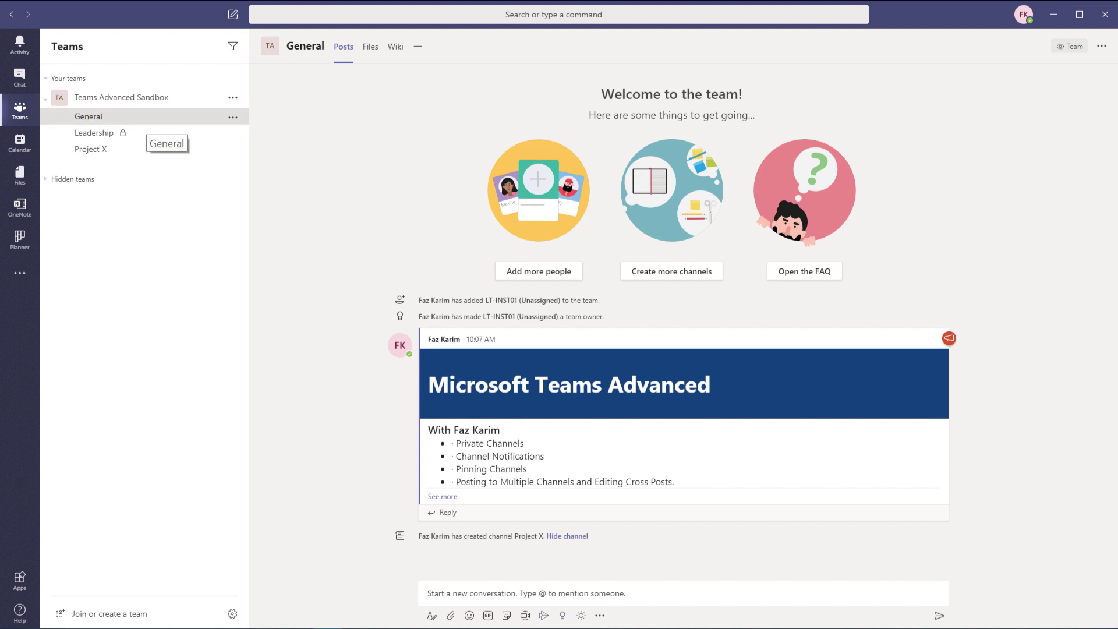
click(233, 119)
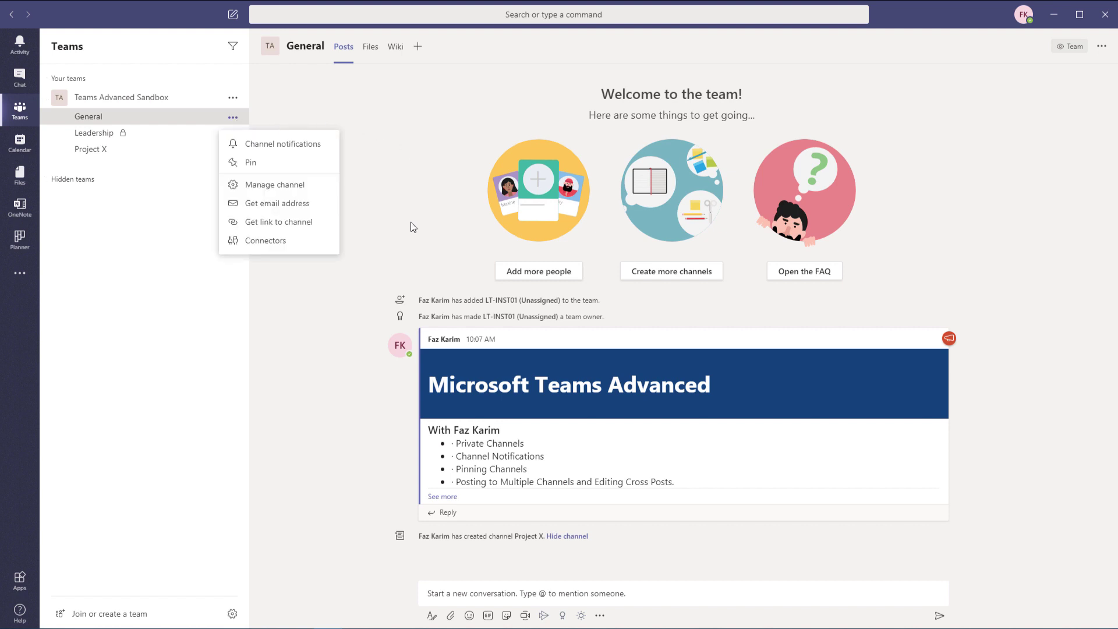
click(411, 226)
click(233, 134)
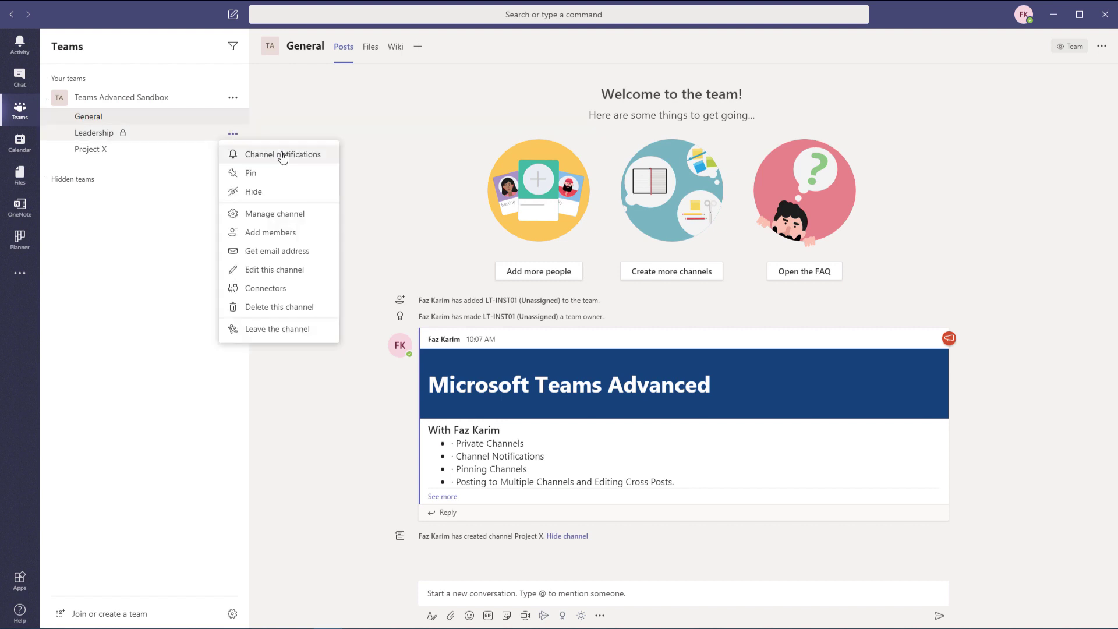
click(361, 131)
click(233, 149)
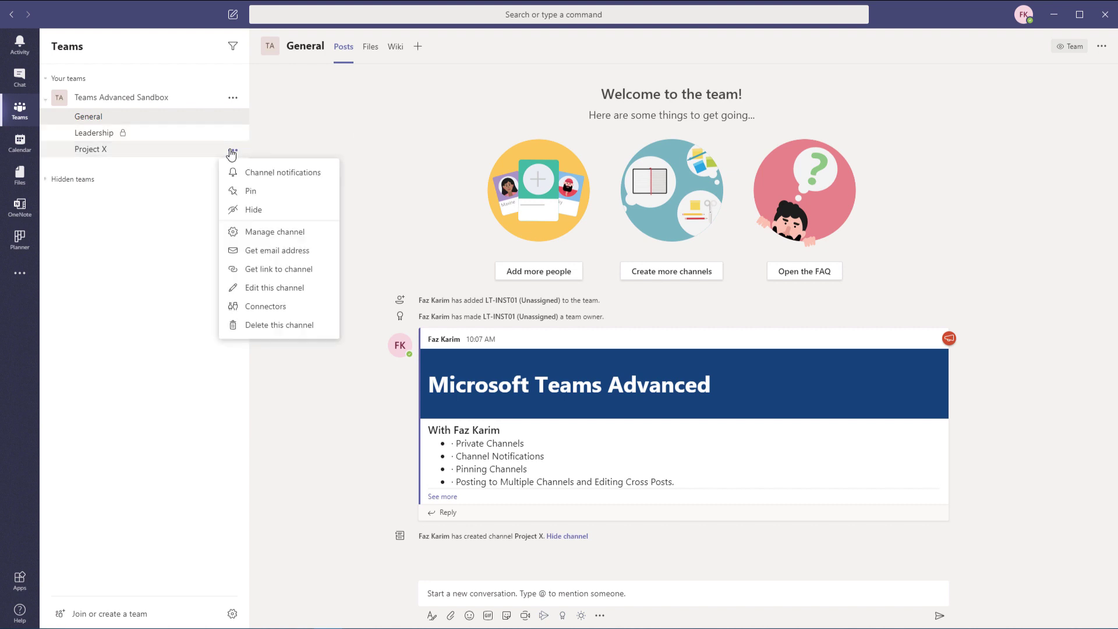
click(326, 135)
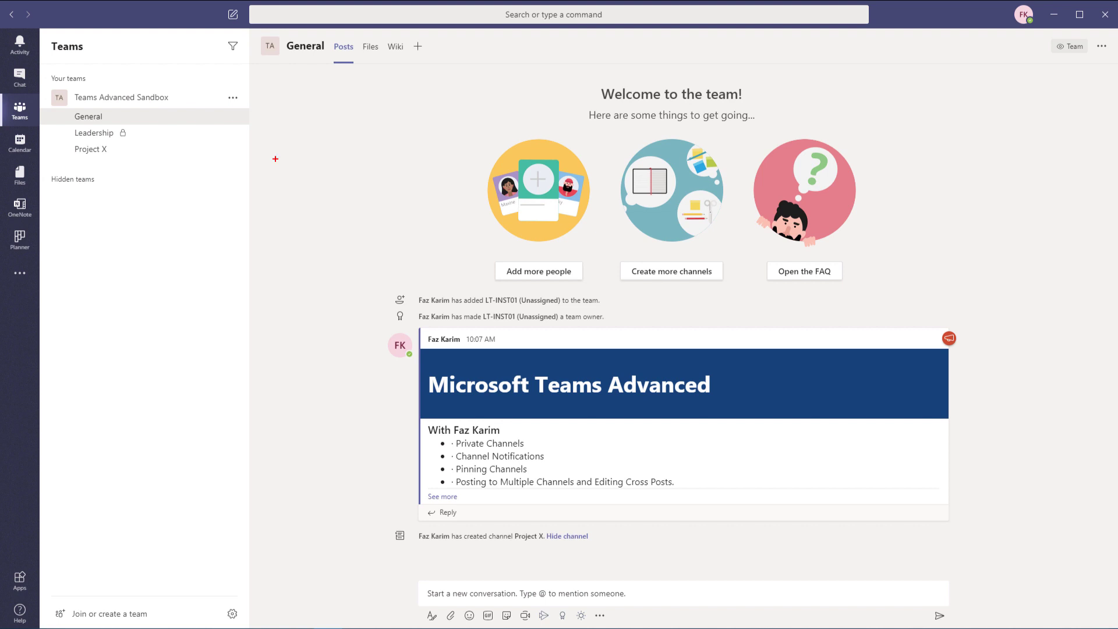
Step: Choose Channel notifications from the Project X channel's options menu
drag(230, 159, 294, 201)
mouse_move(235, 138)
mouse_down()
mouse_move(281, 139)
mouse_move(303, 115)
mouse_up()
click(232, 150)
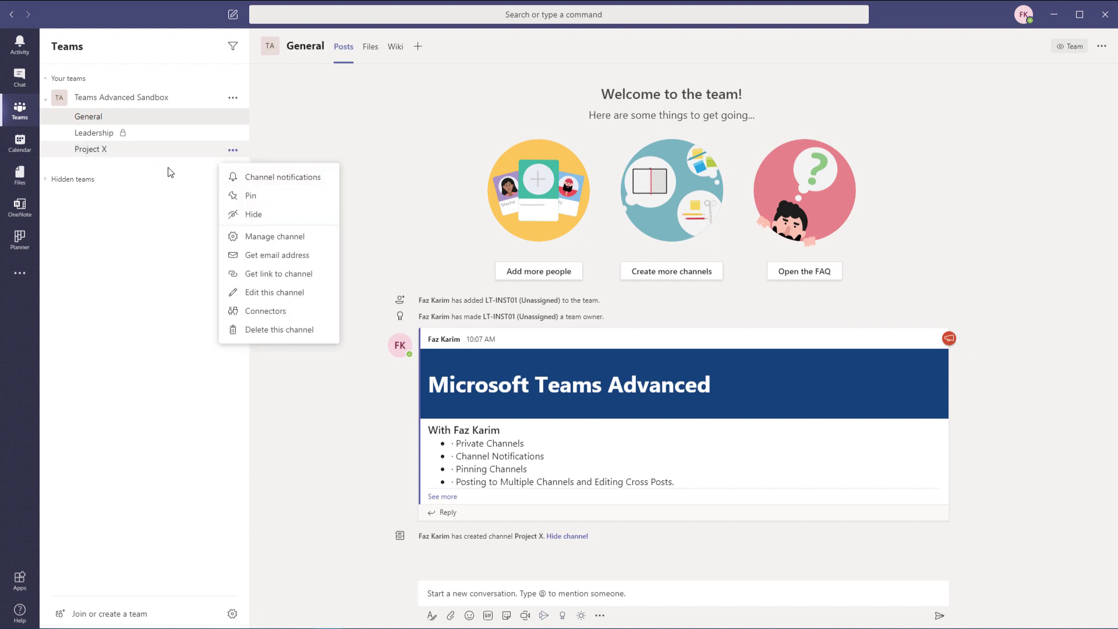
click(266, 180)
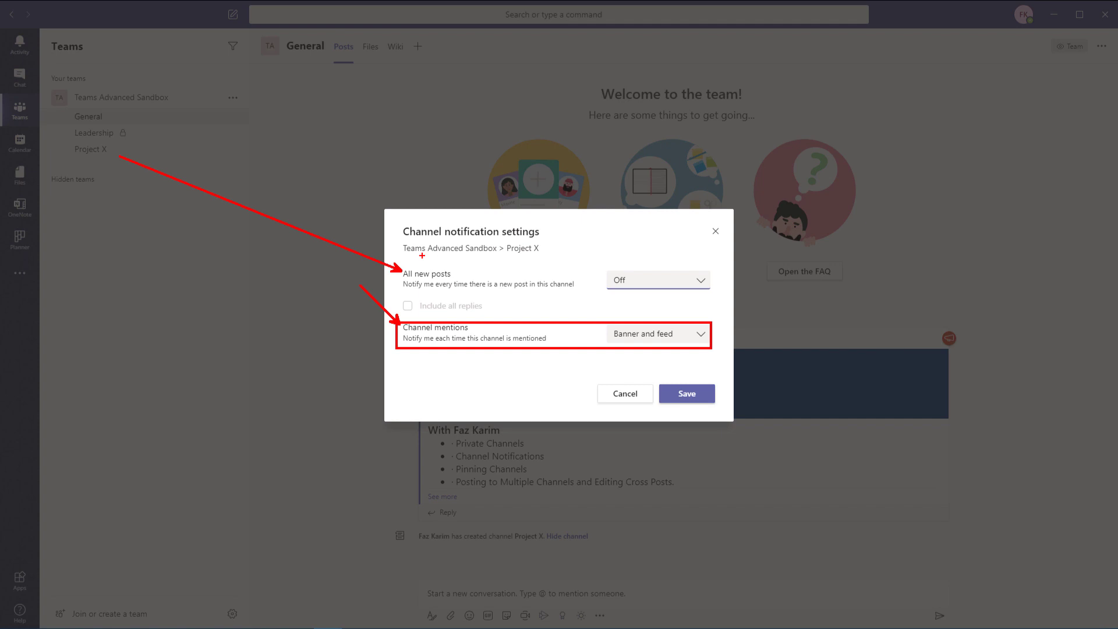
Step: Set Project X's All new posts notifications to Banner and feed and save
click(645, 283)
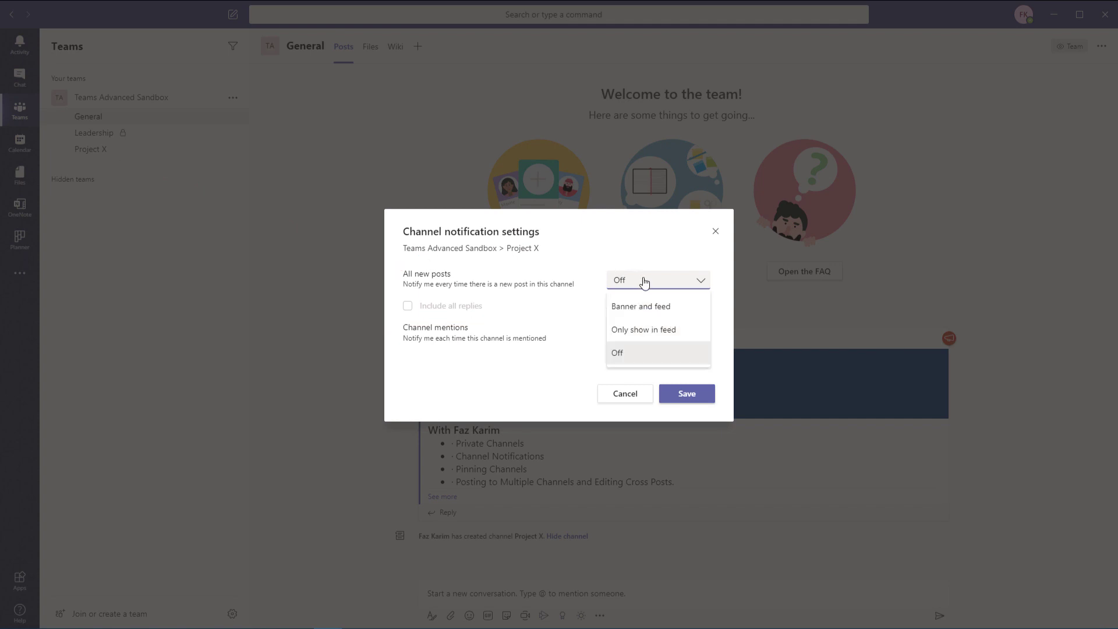
click(654, 307)
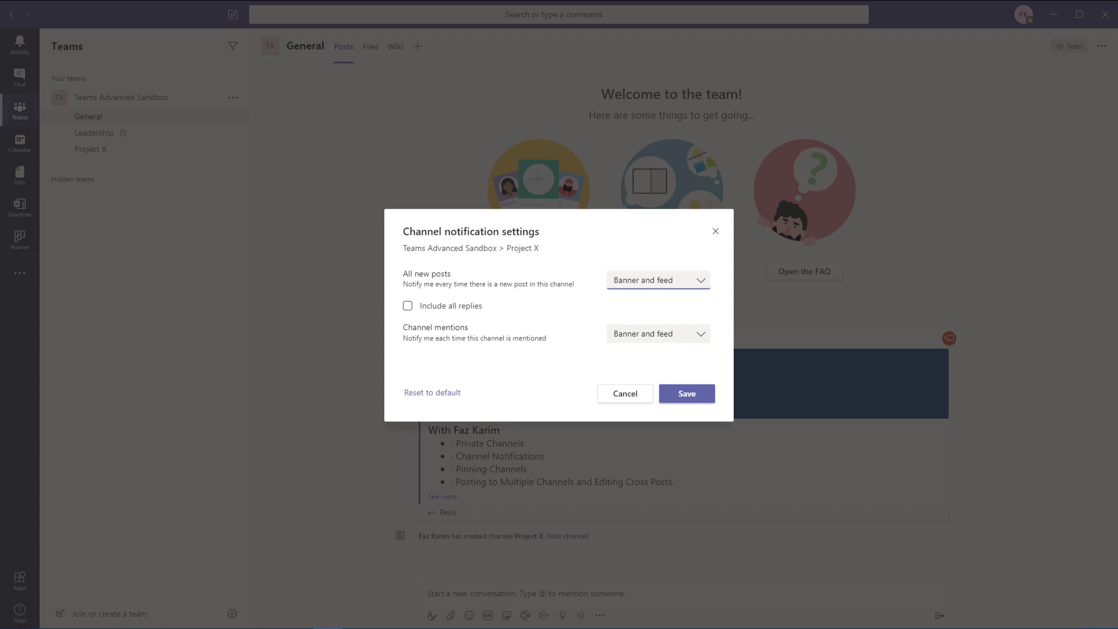
click(691, 397)
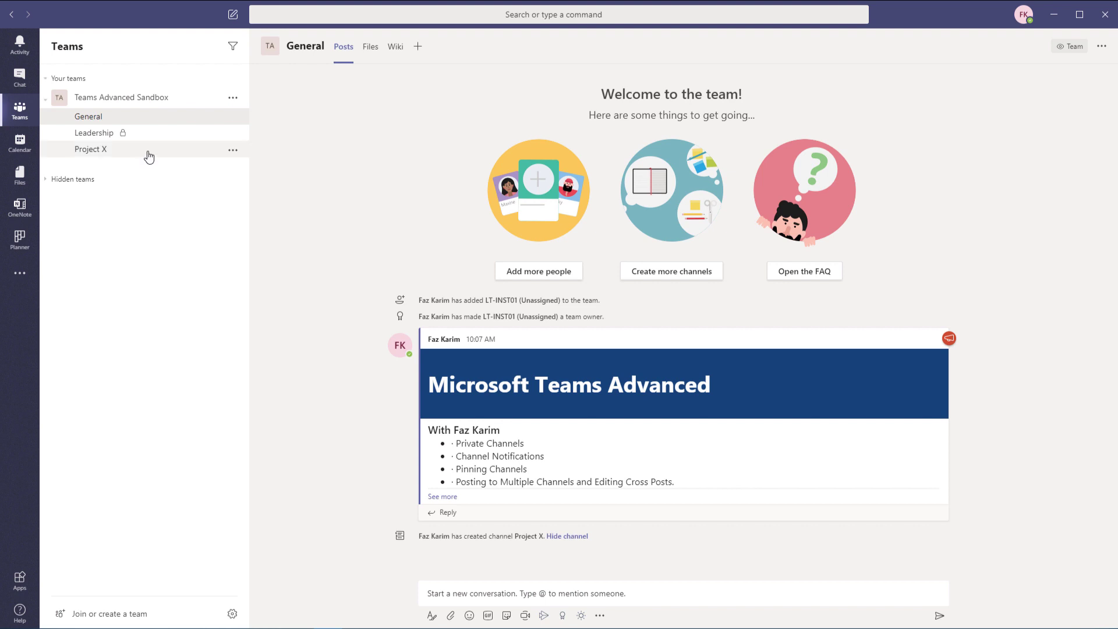
Step: Reopen Project X's notification settings to check them and save again
click(232, 150)
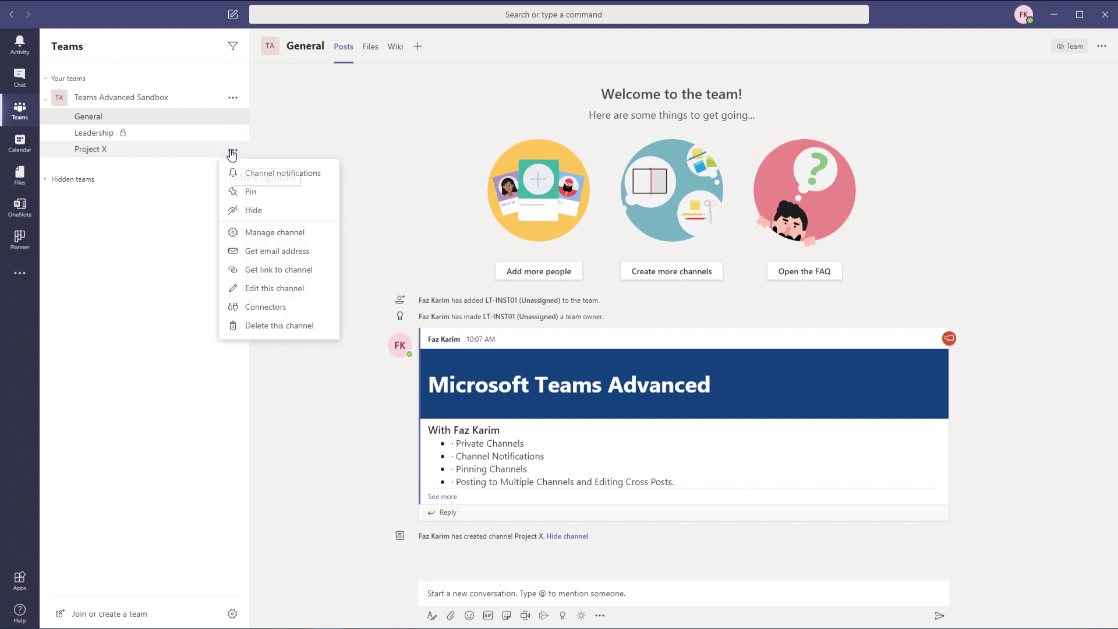
click(280, 173)
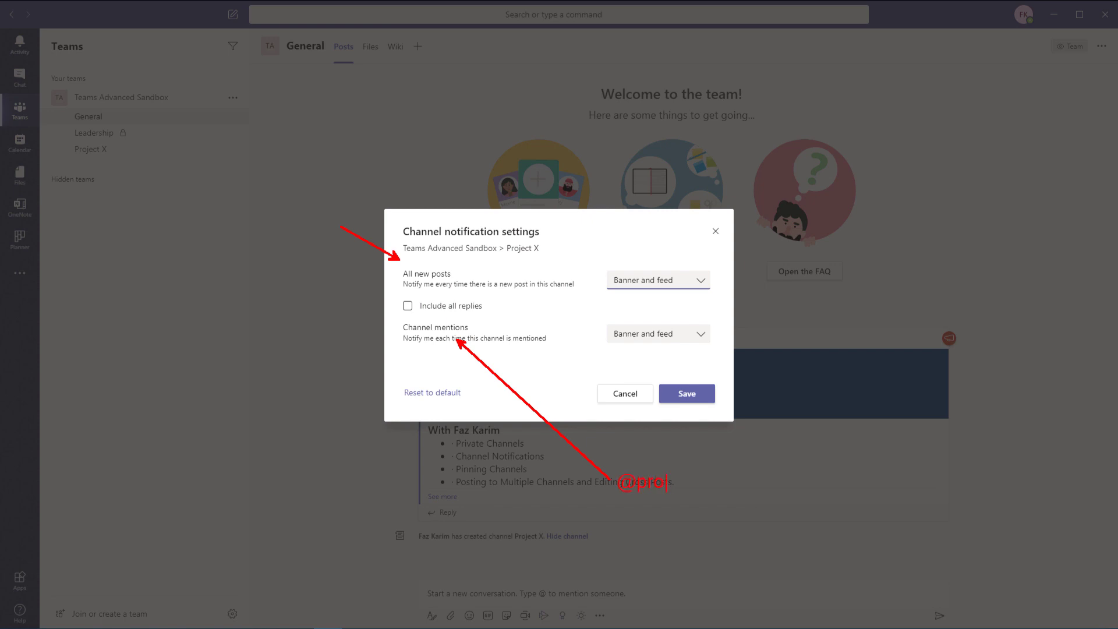
click(711, 396)
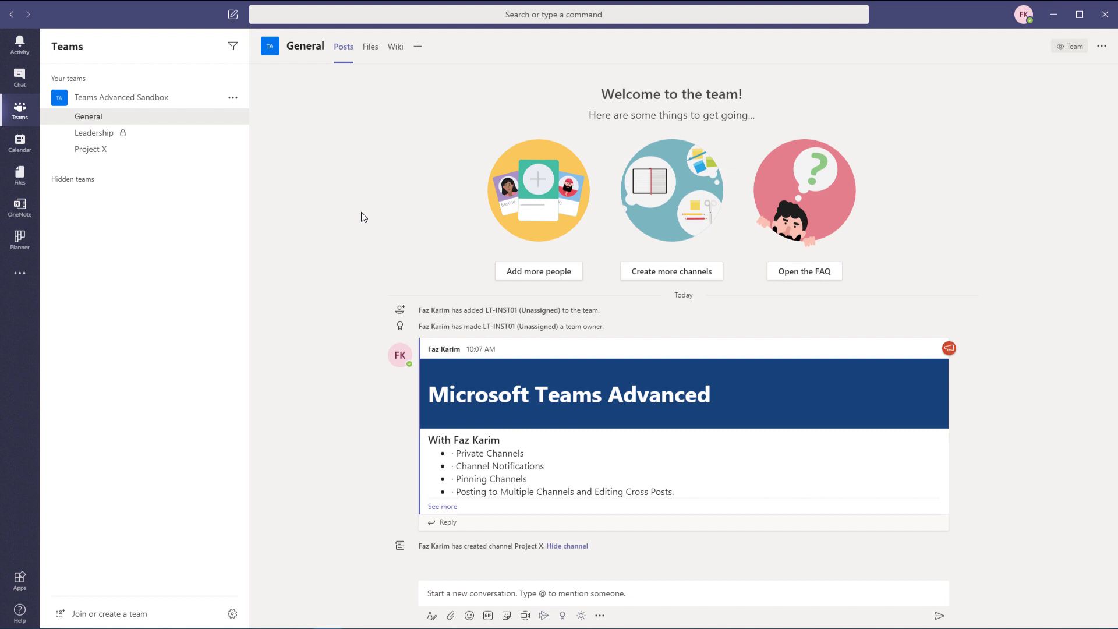
Step: Pin the Project X channel from its options menu
mouse_move(232, 178)
mouse_down()
mouse_move(365, 127)
mouse_move(280, 49)
mouse_move(129, 60)
mouse_move(129, 45)
mouse_move(122, 65)
mouse_move(199, 74)
mouse_up()
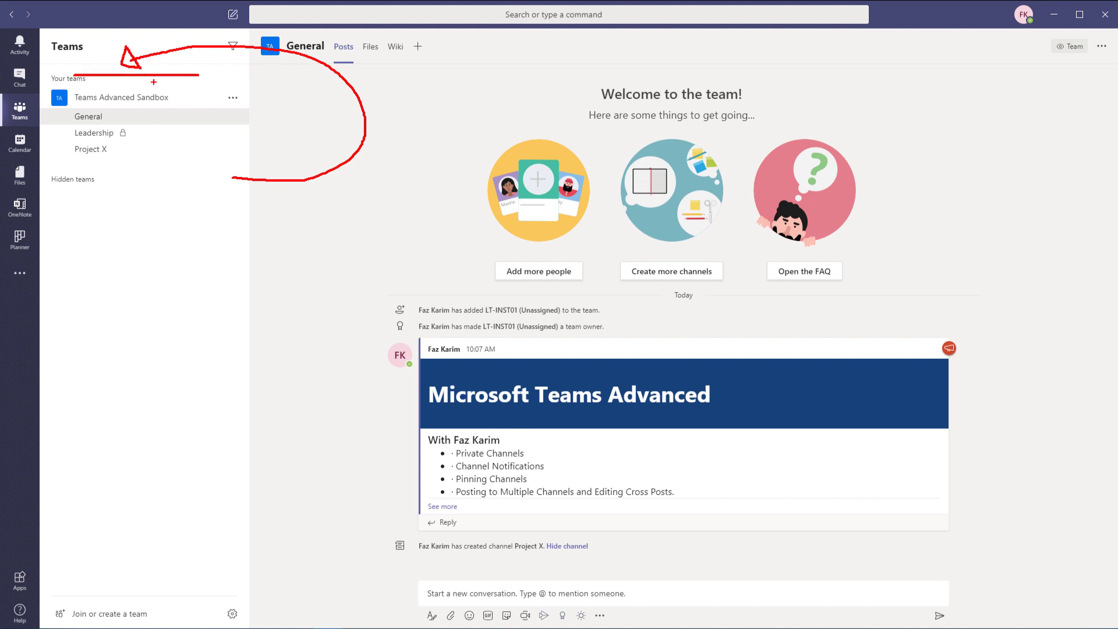
key(Escape)
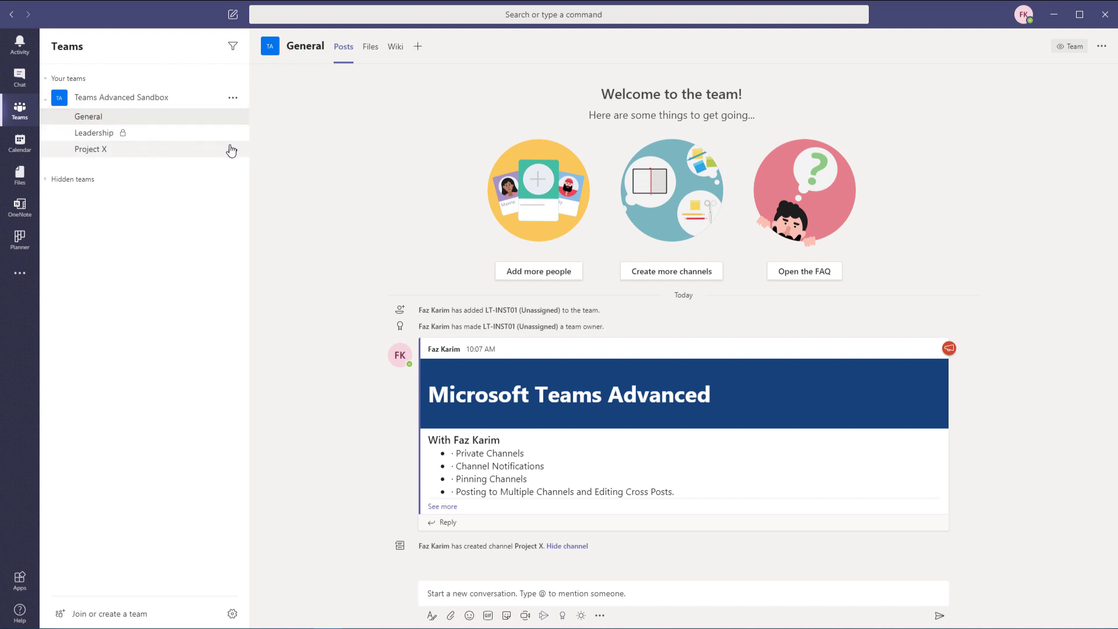
click(233, 150)
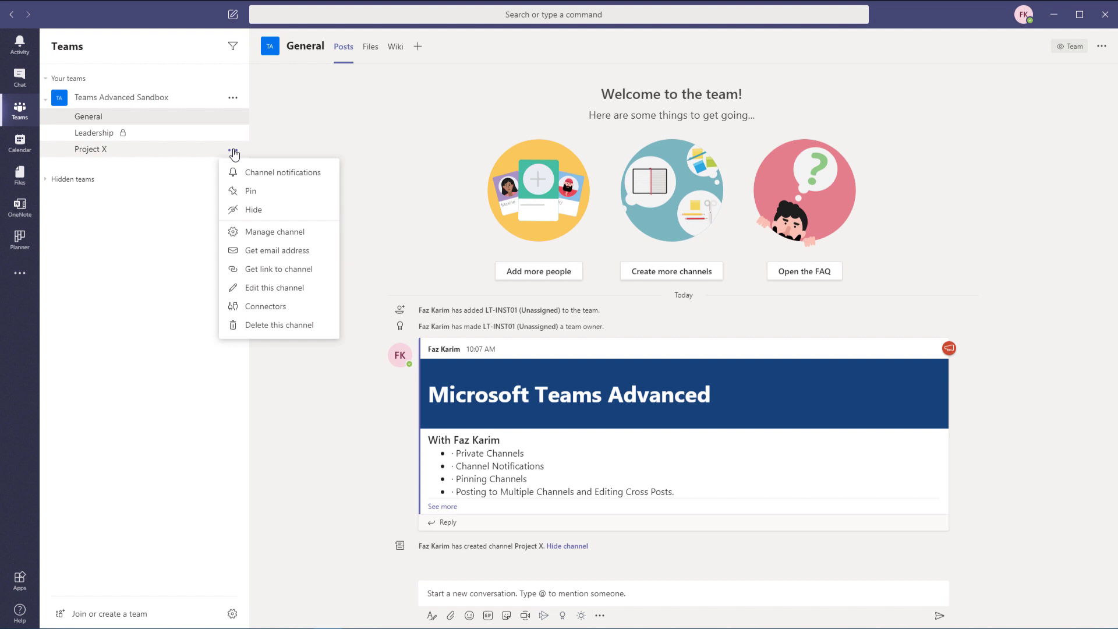
click(275, 200)
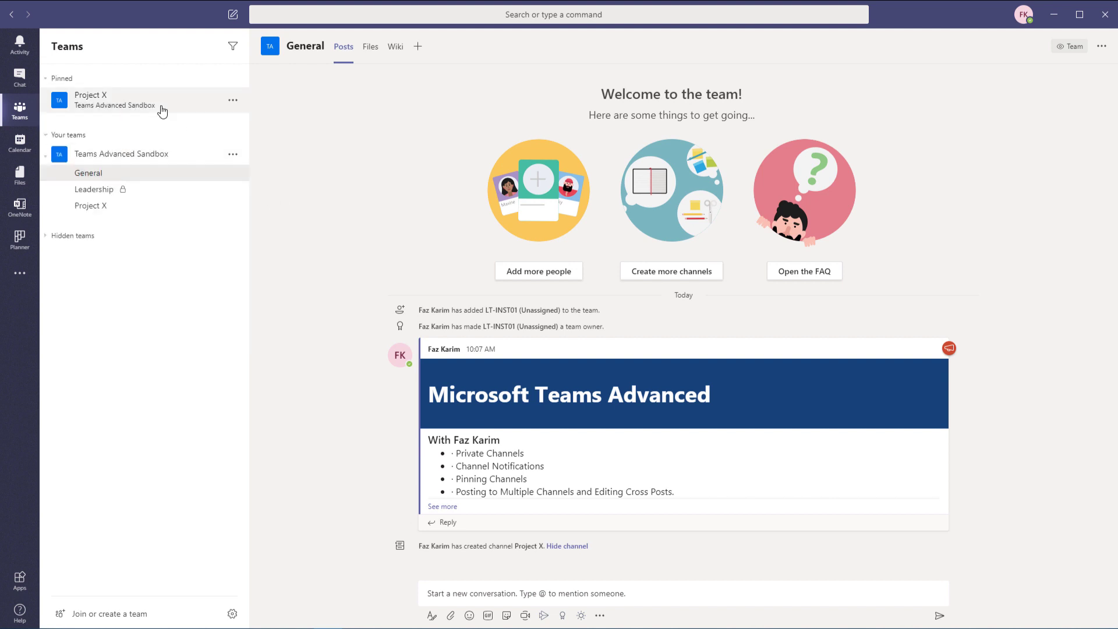
Step: Collapse and re-expand the Pinned group, then look over the channel list
click(59, 82)
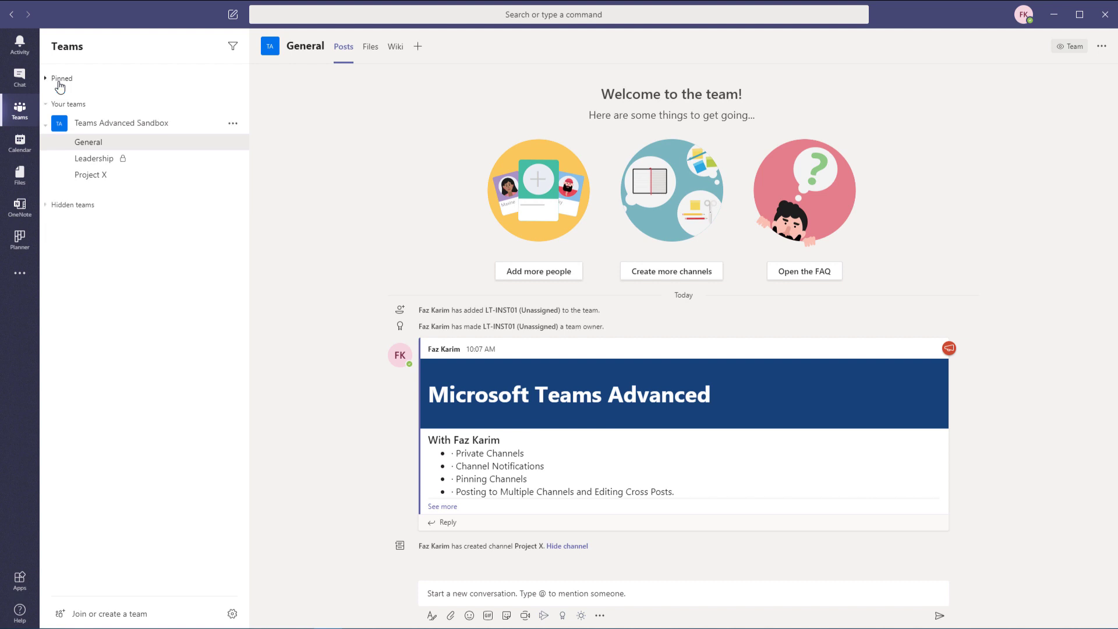
click(59, 82)
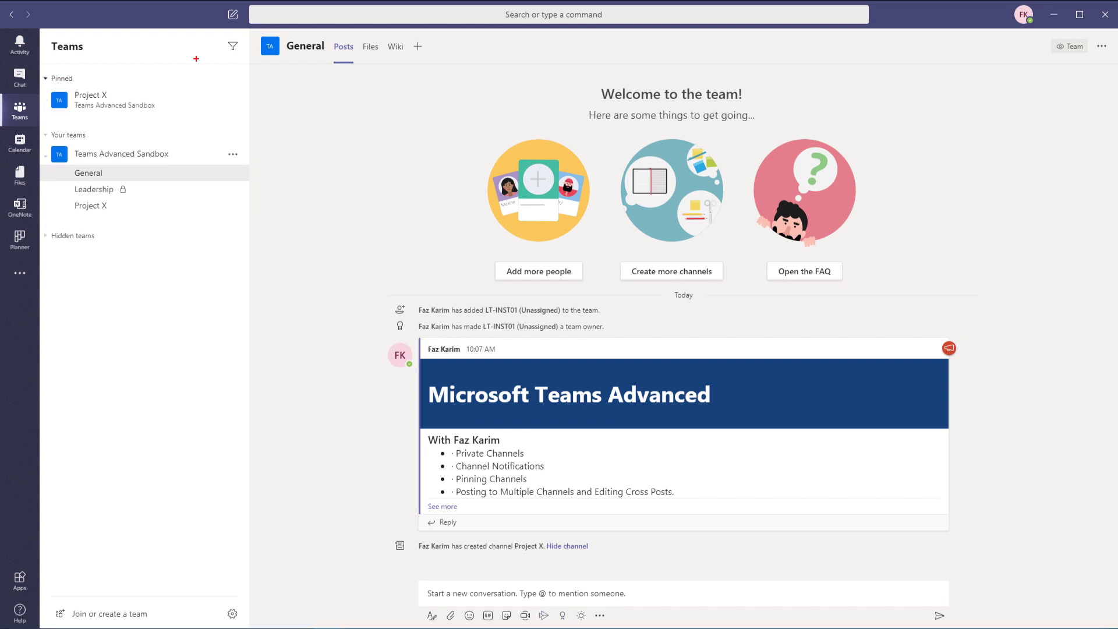
drag(223, 76, 223, 589)
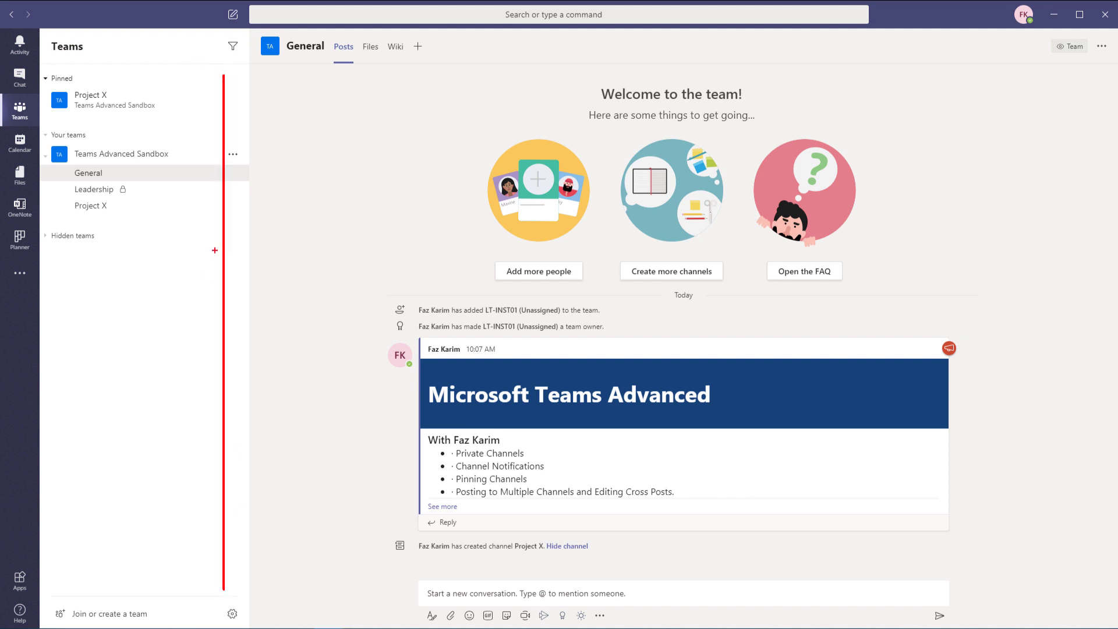
mouse_move(116, 259)
mouse_down()
mouse_move(254, 206)
mouse_move(208, 110)
mouse_move(194, 107)
mouse_move(215, 124)
mouse_up()
mouse_move(143, 257)
mouse_down()
mouse_move(184, 143)
mouse_move(158, 118)
mouse_move(166, 111)
mouse_move(161, 132)
mouse_up()
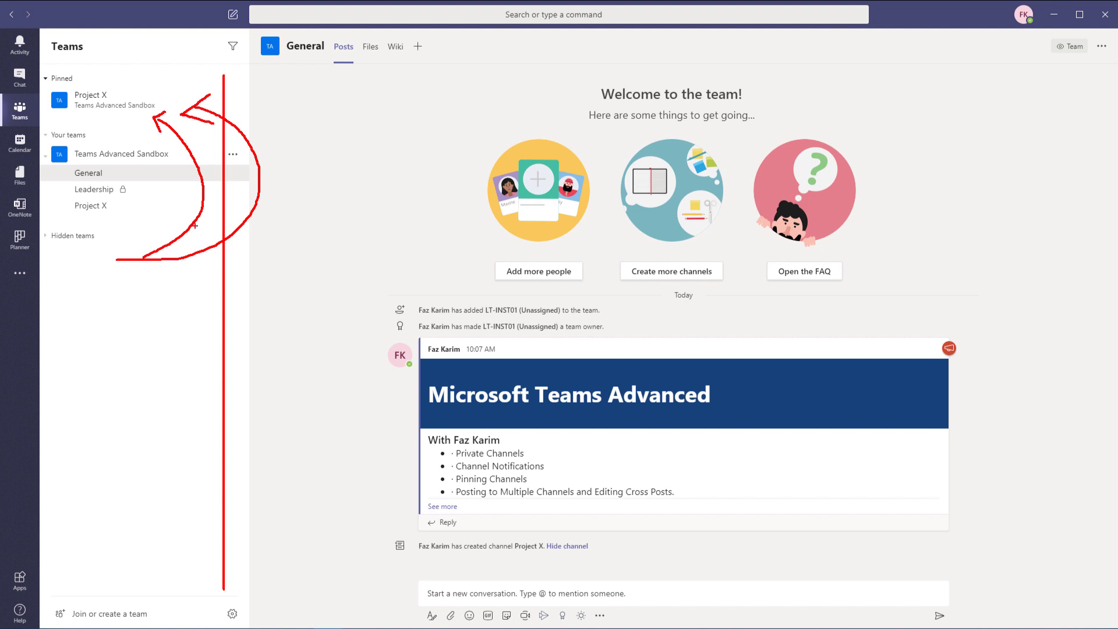
drag(55, 160, 58, 211)
mouse_move(56, 92)
mouse_down()
mouse_move(61, 81)
mouse_move(56, 91)
mouse_up()
key(Escape)
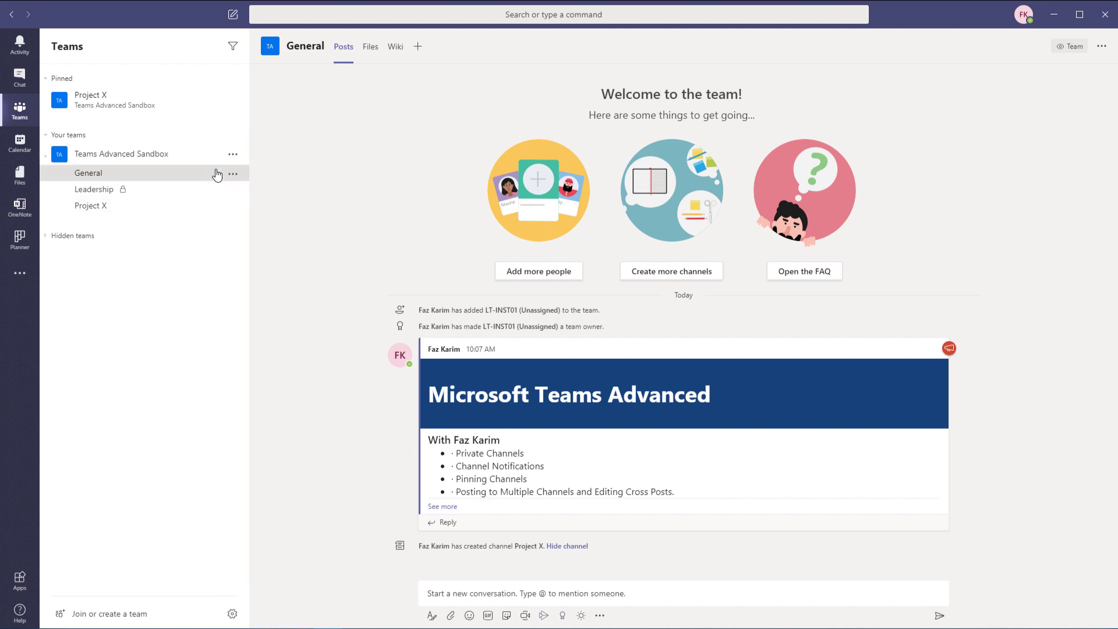
Step: Open Manage team for Teams Advanced Sandbox, go to Settings and expand Team picture
mouse_move(277, 50)
click(233, 156)
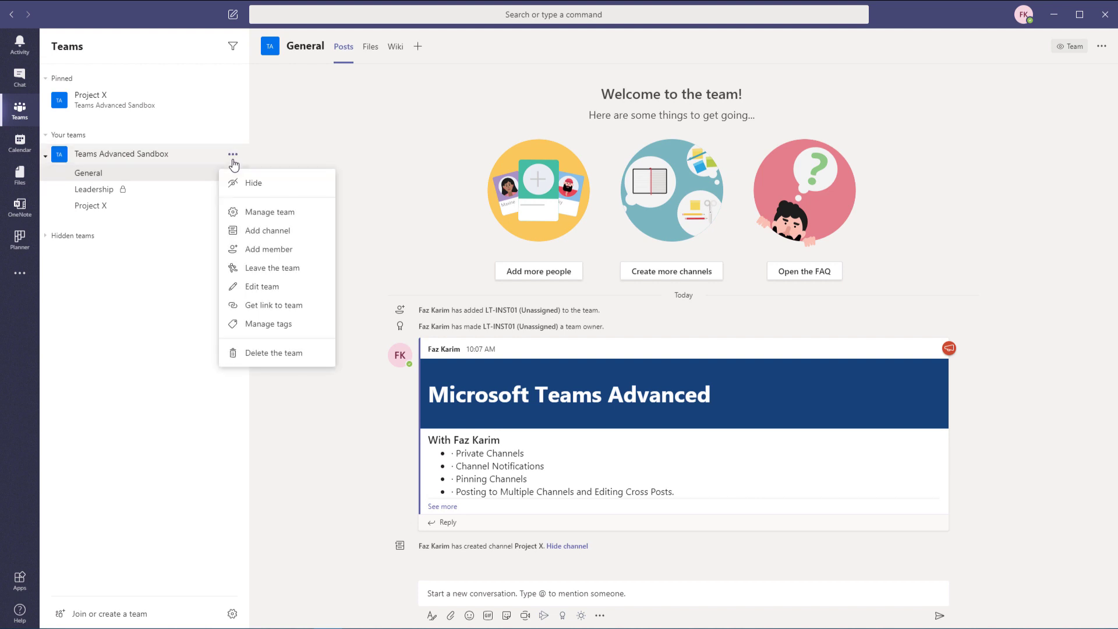
click(266, 214)
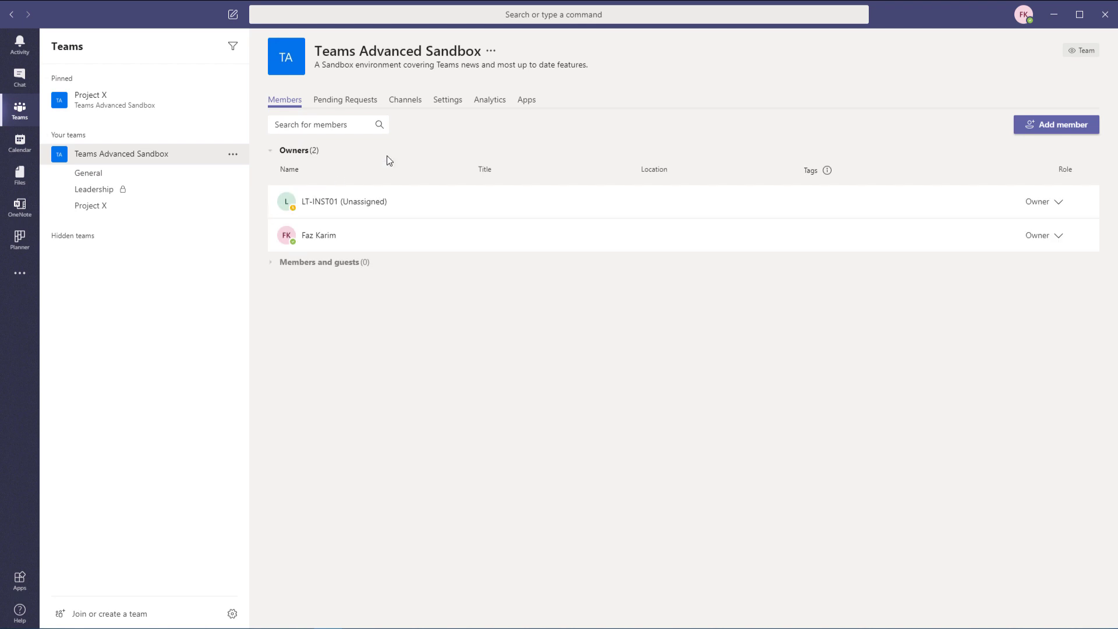
click(454, 103)
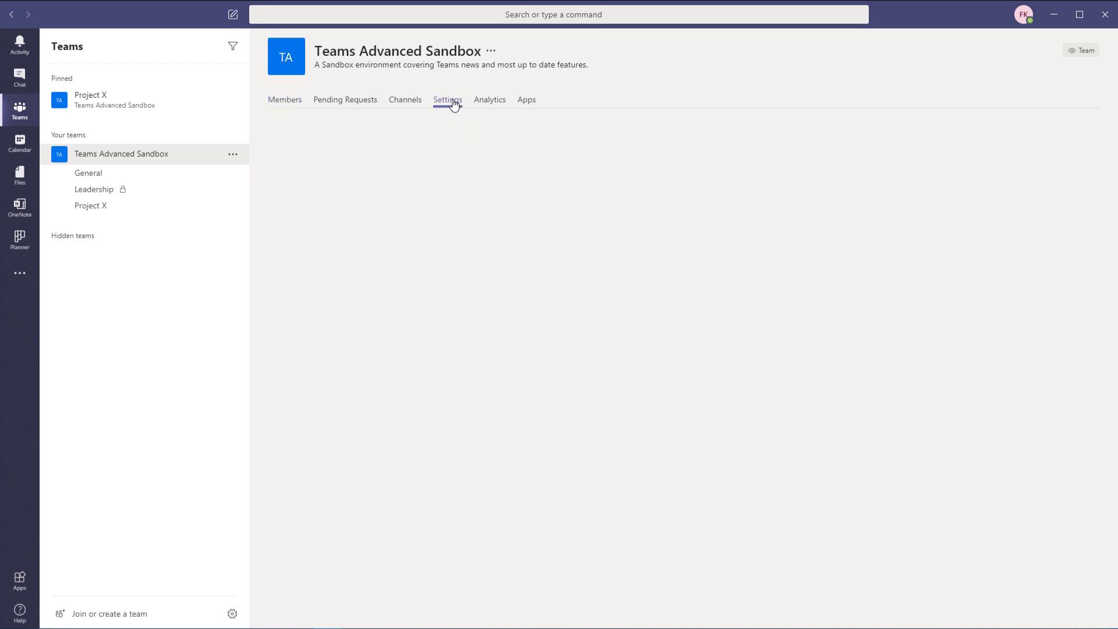
click(320, 133)
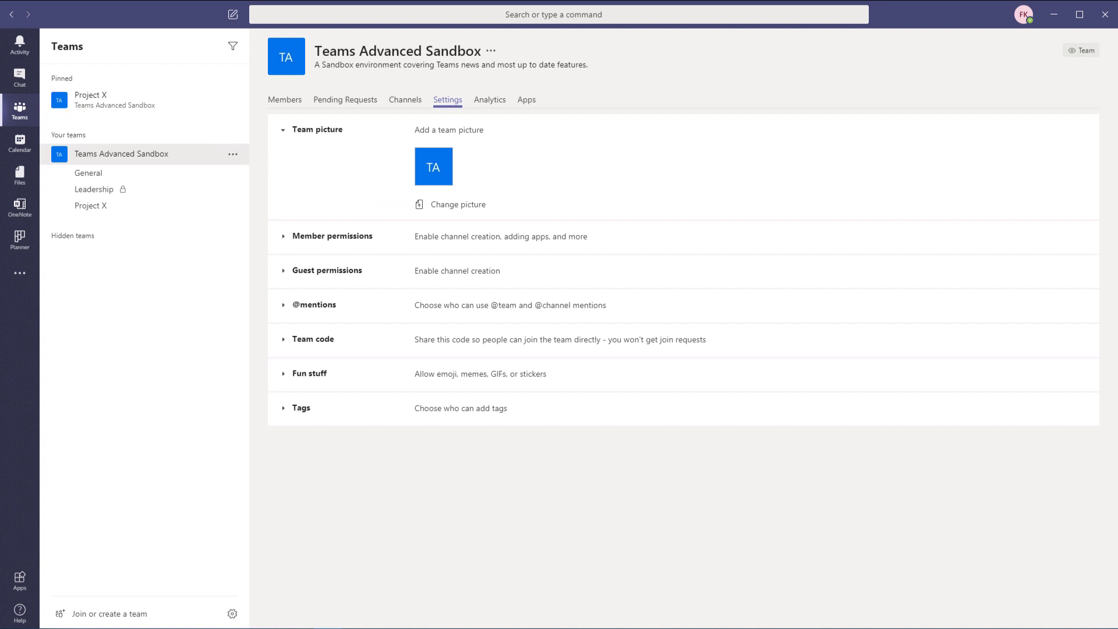
click(233, 207)
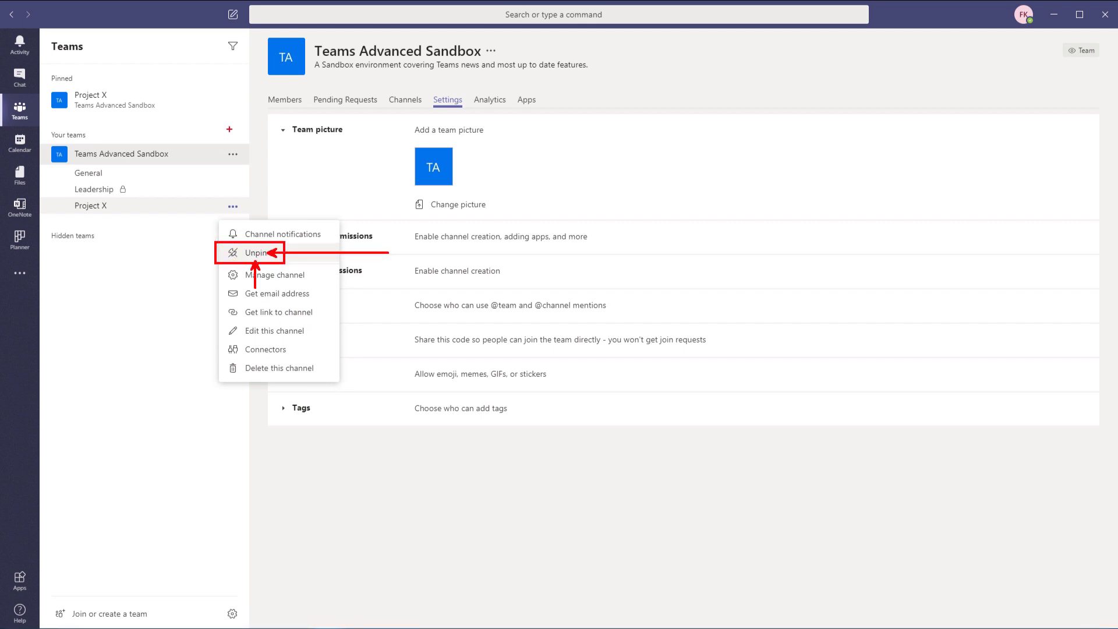
Step: Open the pinned Project X channel's options and dismiss them, keeping it pinned
click(233, 101)
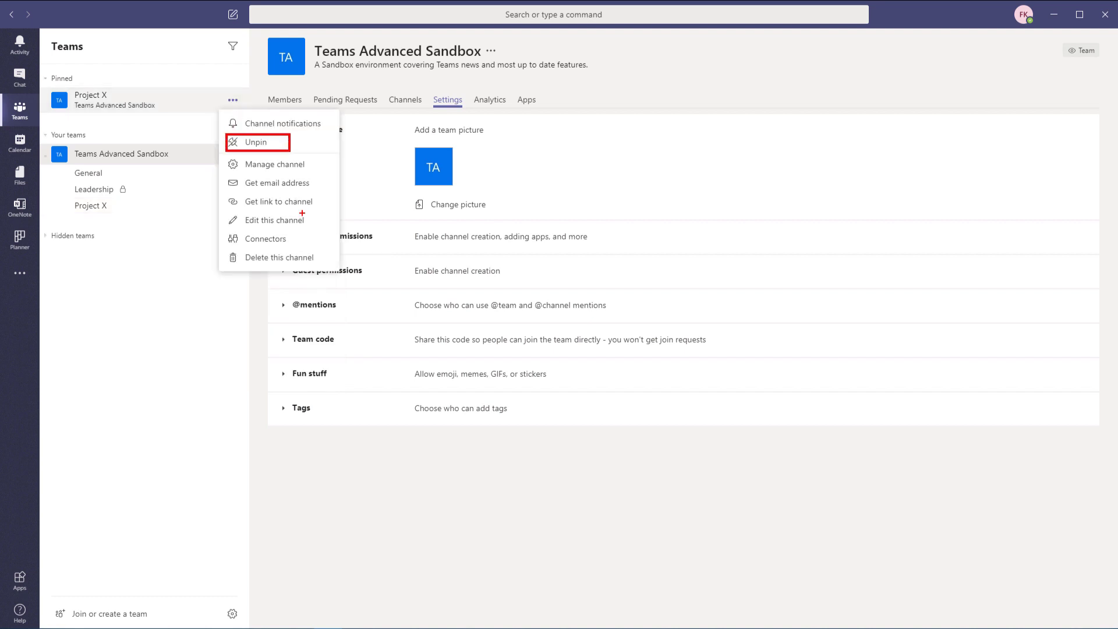
key(Escape)
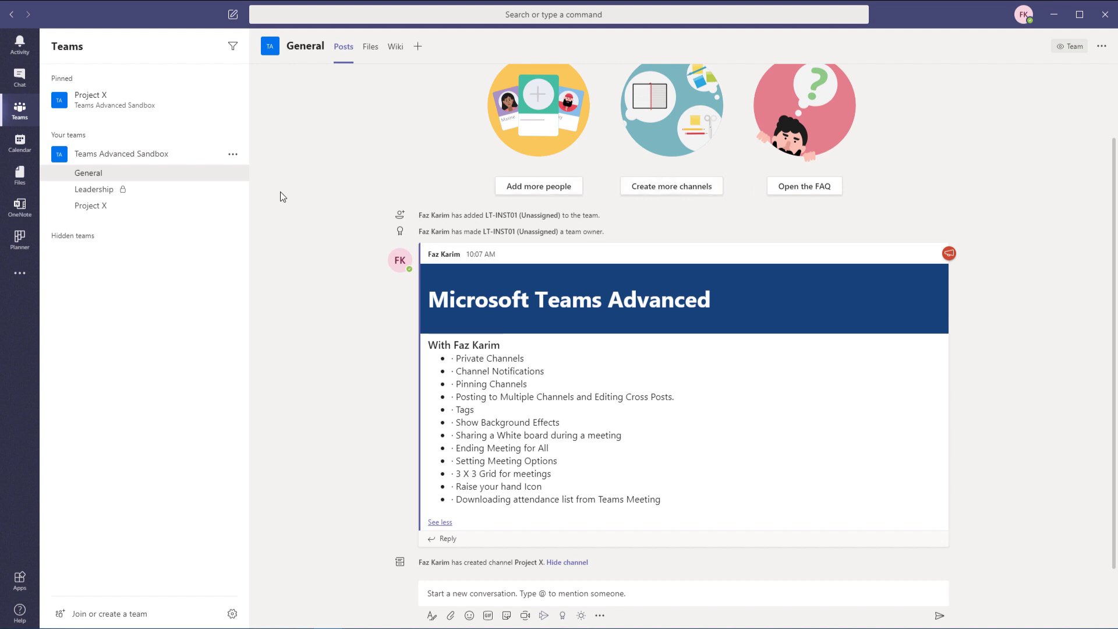
Step: After typing 'modern day email', expand General's compose box with its Format button
key(ctrl+2)
mouse_move(343, 64)
mouse_down()
mouse_move(339, 137)
mouse_move(314, 172)
mouse_up()
text(modern day email)
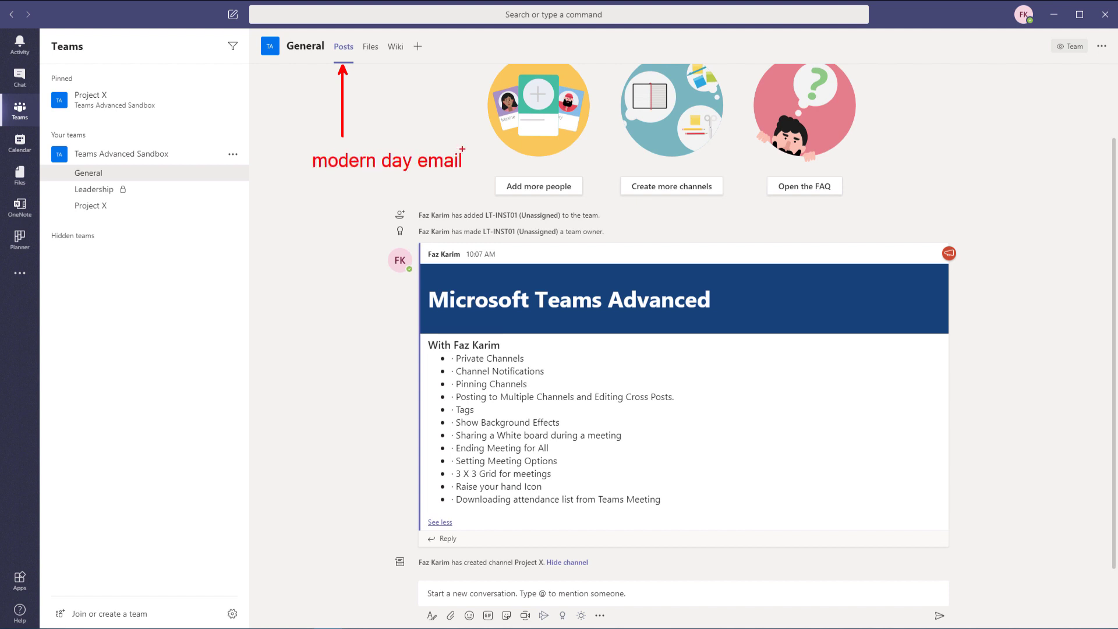
mouse_move(423, 609)
mouse_down()
mouse_move(215, 349)
mouse_move(107, 174)
mouse_up()
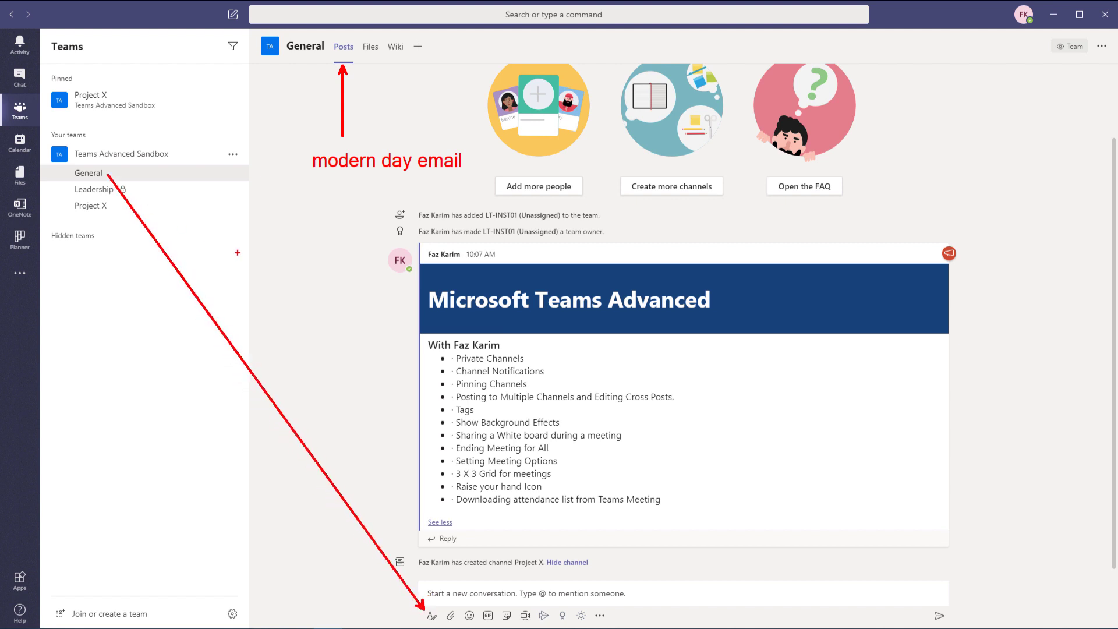
key(Escape)
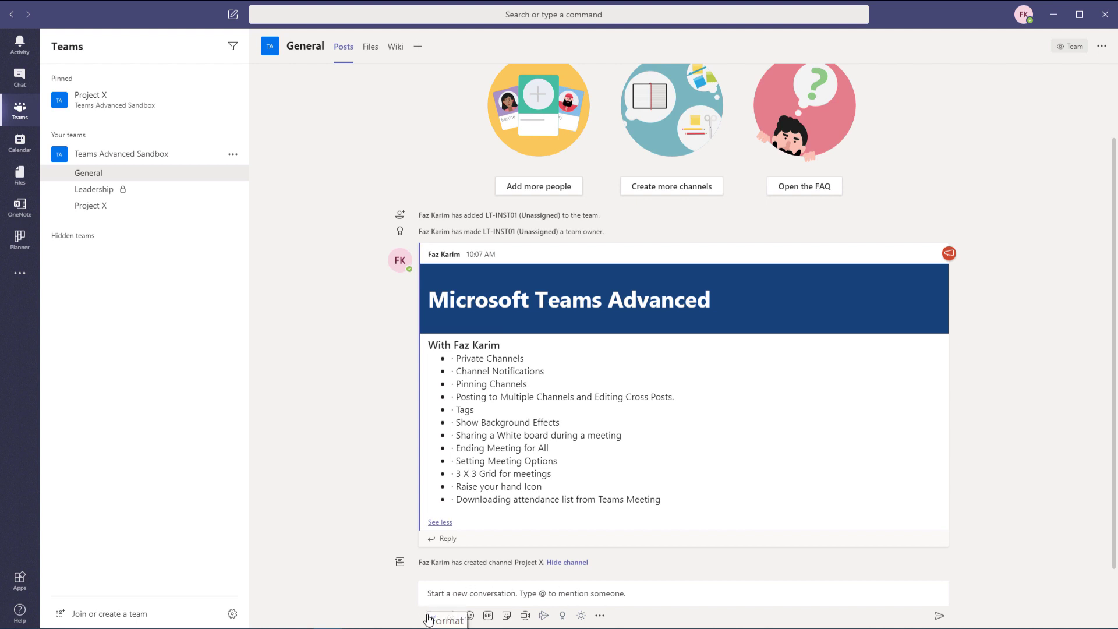
mouse_move(421, 609)
mouse_down()
mouse_move(444, 623)
mouse_move(437, 576)
mouse_up()
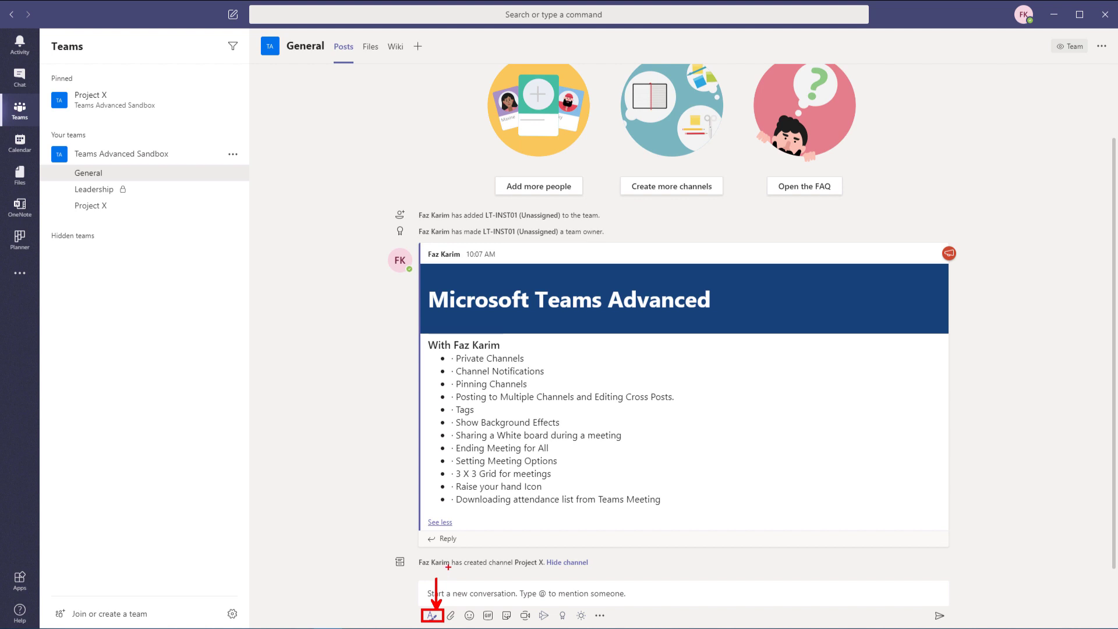
click(431, 616)
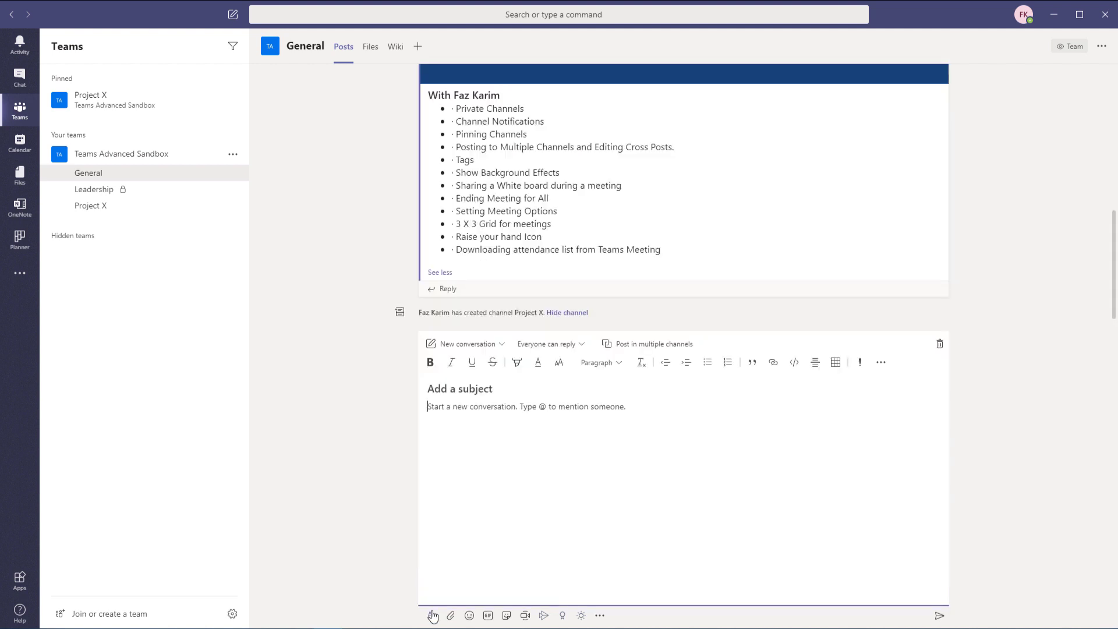